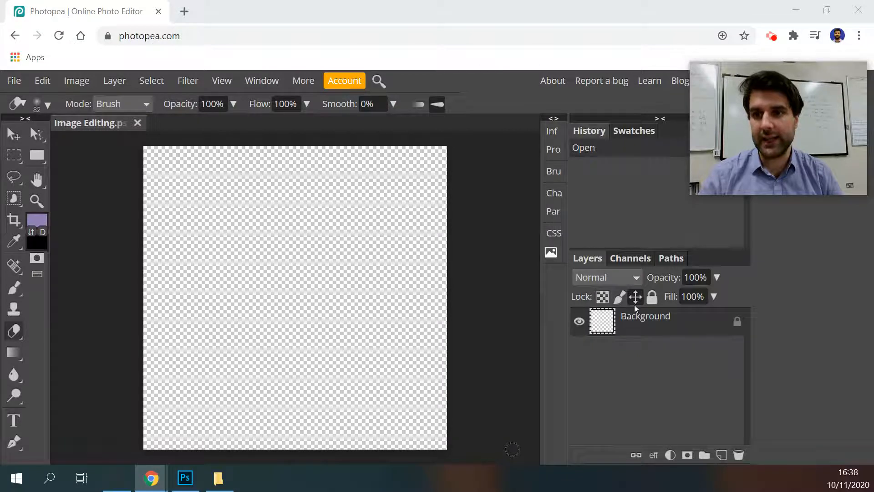
Step: Search Google Images for "puppy" in a new browser tab
click(182, 13)
text(p)
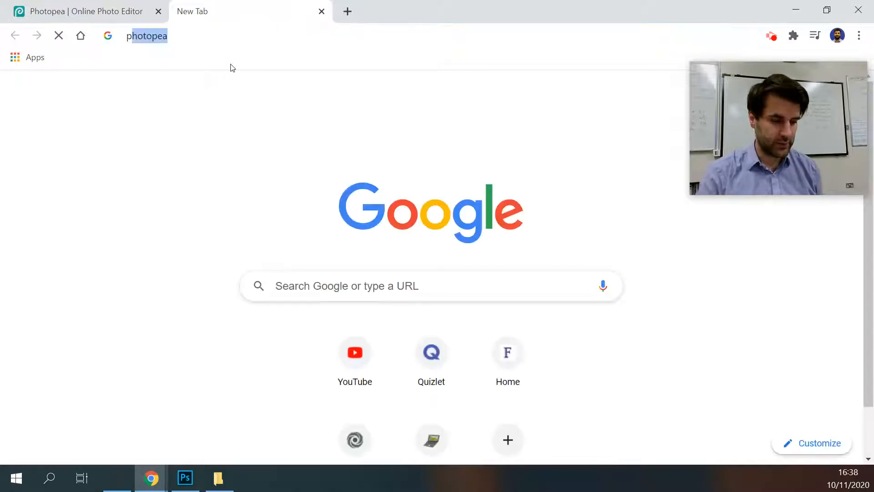
text(uppy)
key(Return)
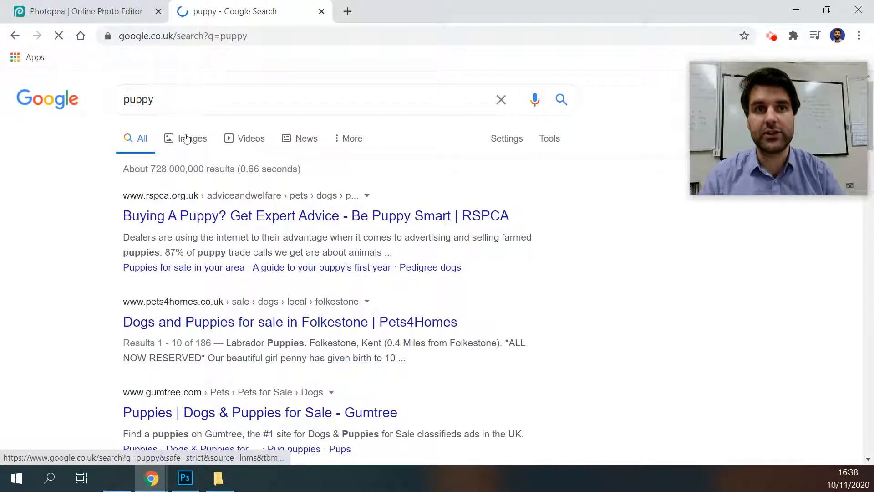
click(187, 139)
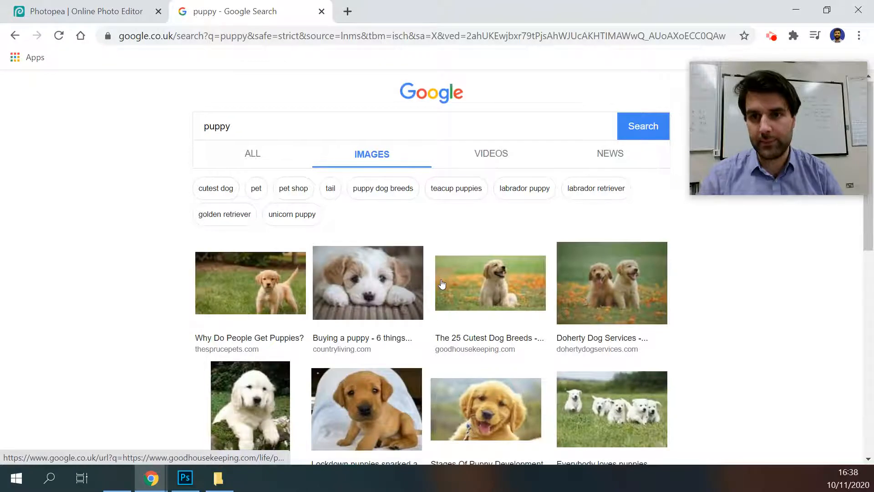
Step: Open the source page of the "Puppy Timeline: Growth..." image result showing a running golden retriever puppy
scroll(410, 218, down, 1)
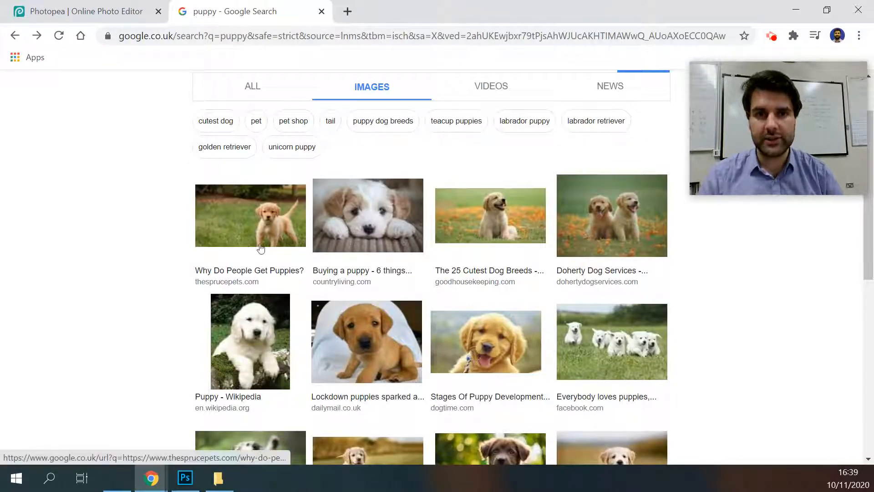
scroll(484, 311, down, 1)
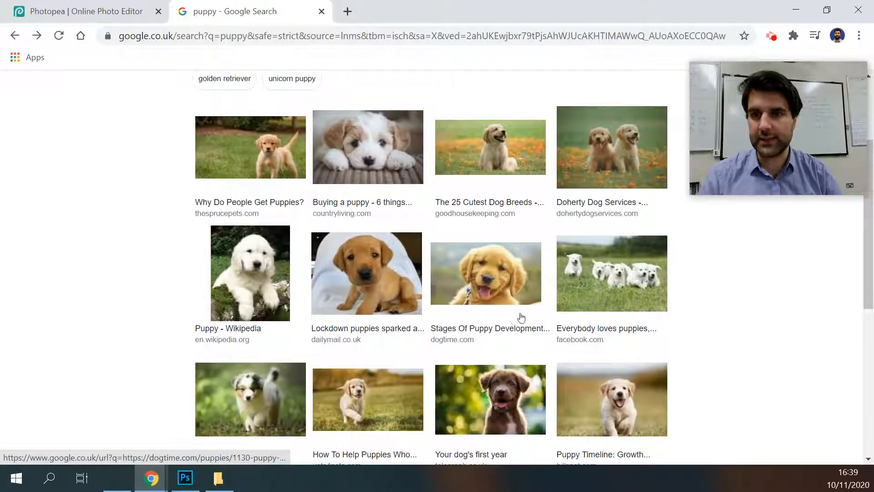
scroll(521, 317, down, 1)
click(603, 328)
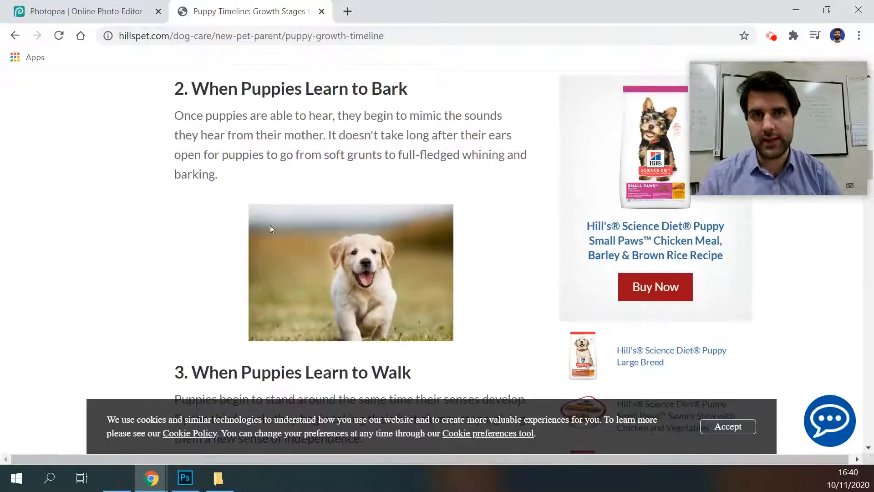
Step: Open the running puppy photo at full size in its own browser tab and copy the image
right_click(349, 277)
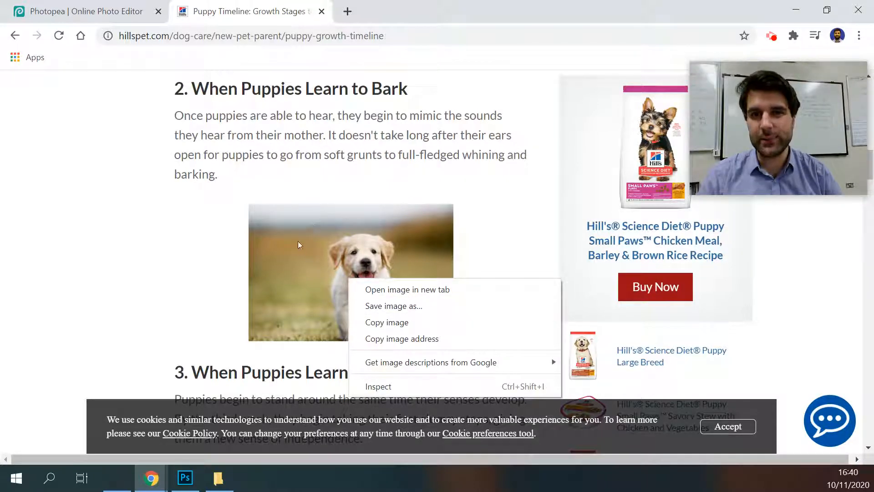
click(433, 289)
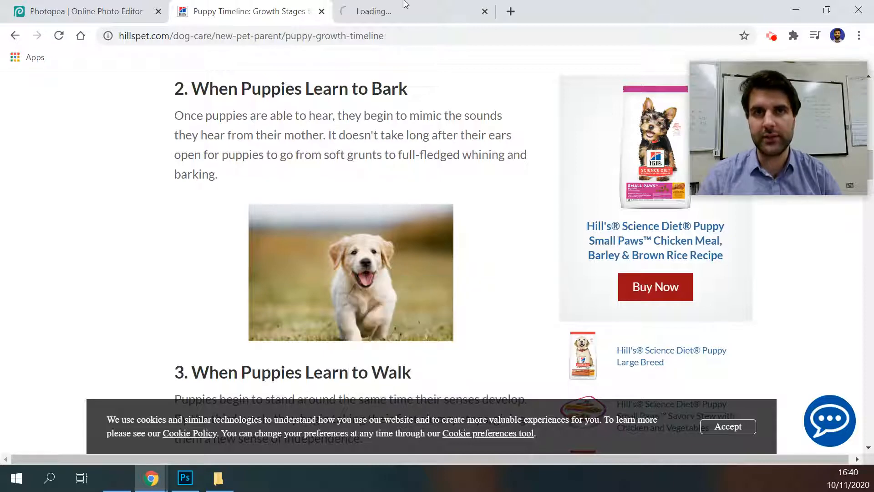
click(406, 18)
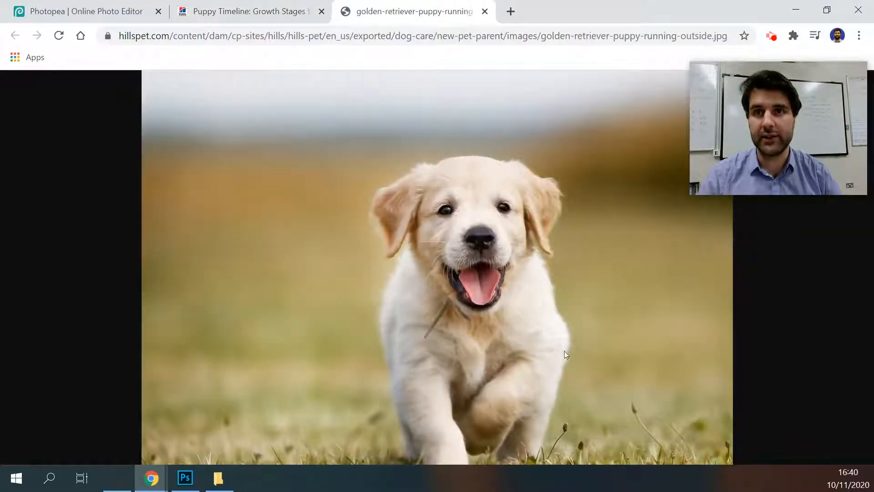
click(267, 10)
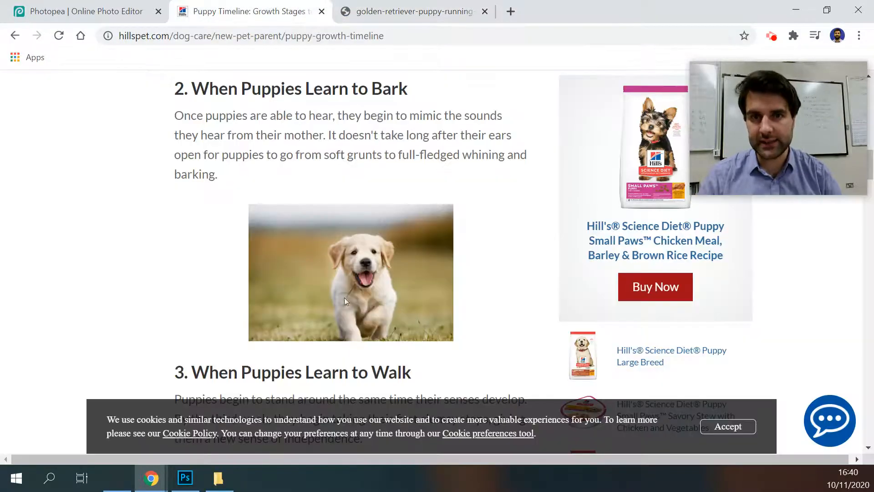
click(402, 8)
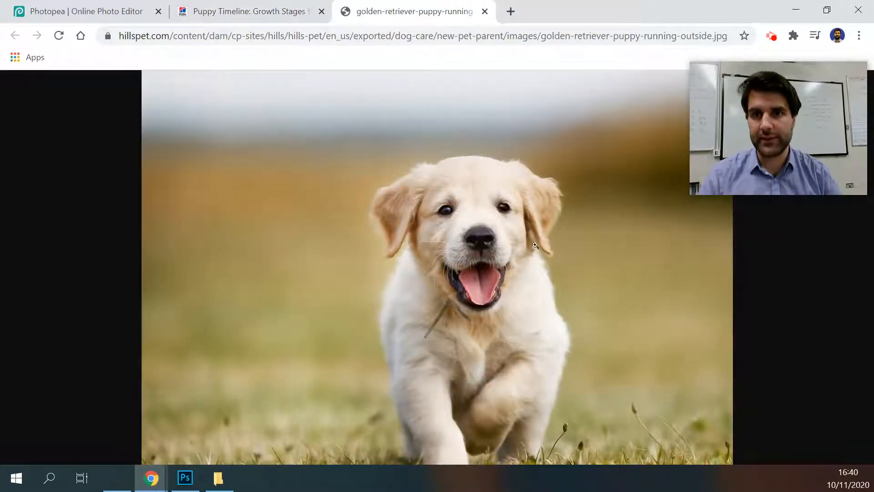
right_click(474, 227)
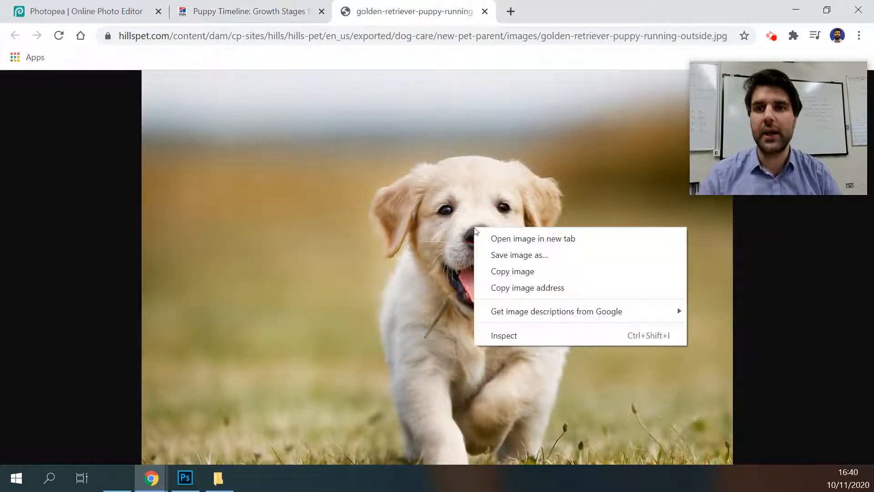
click(506, 271)
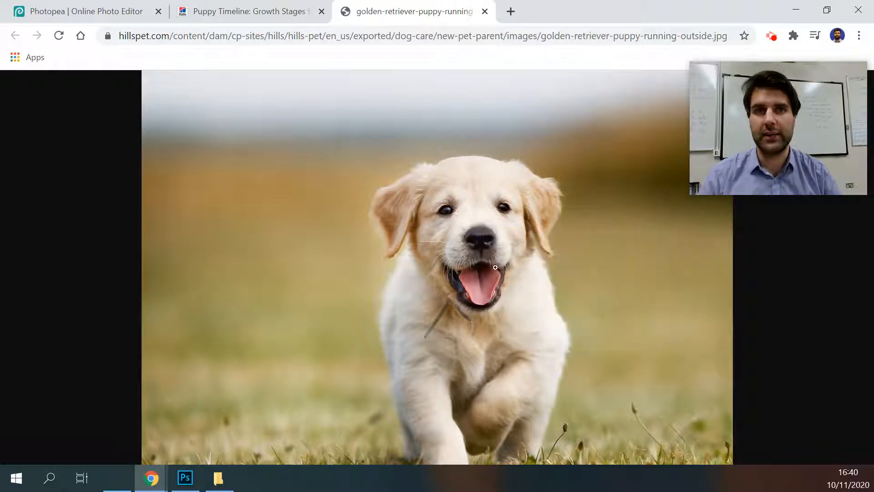
Step: Switch to Photopea and paste the copied puppy photo into the Image Editing document, allowing the site clipboard access
click(80, 14)
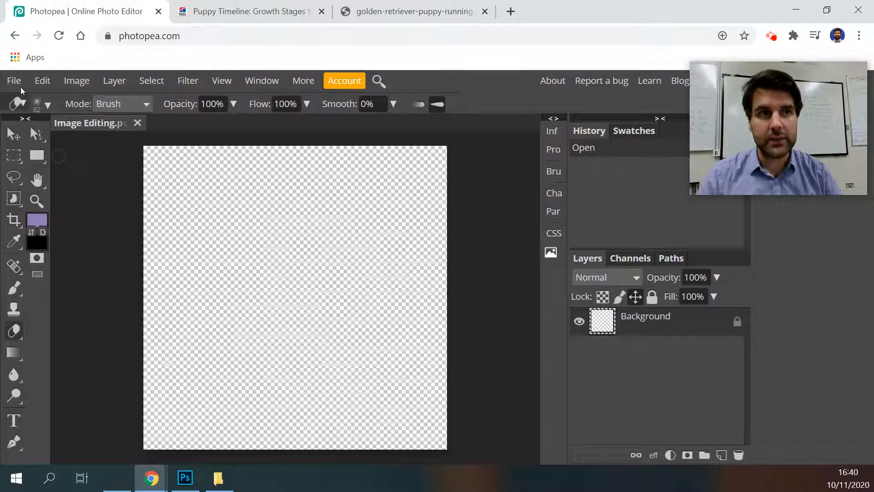
click(43, 81)
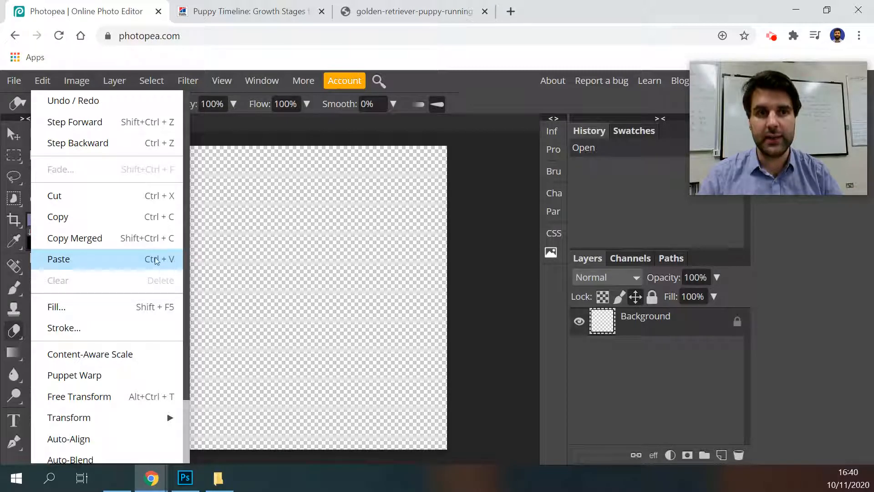
click(137, 259)
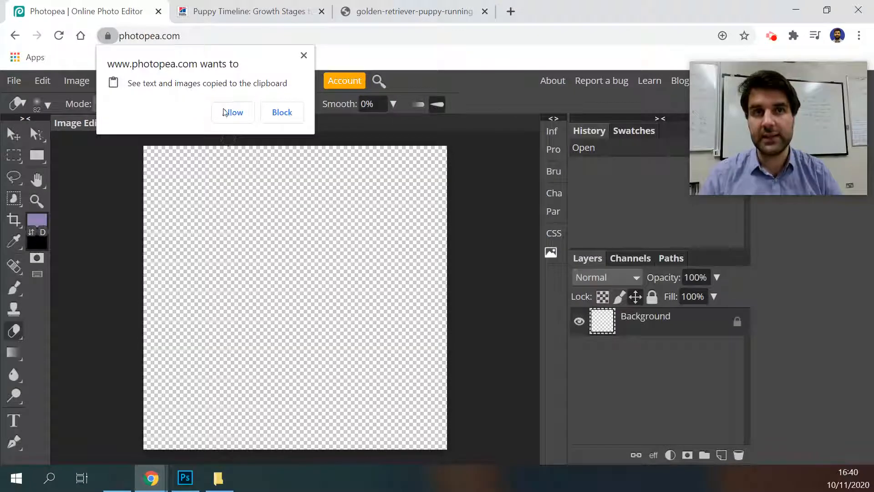
click(230, 112)
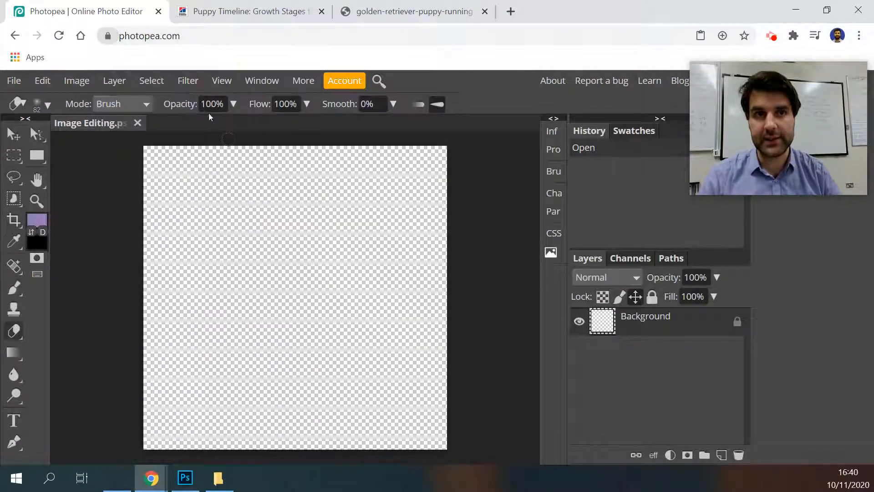
key(ctrl+v)
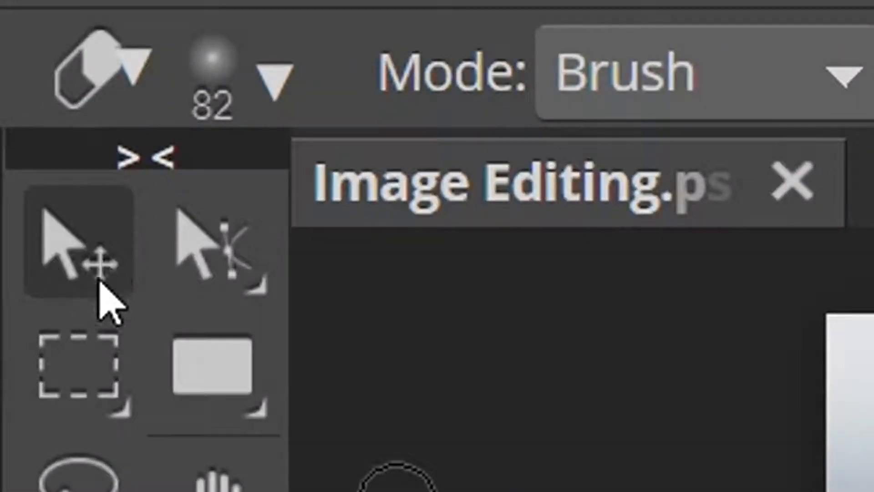
Step: Unlock the Background layer and move the puppy photo left with the Move tool so the puppy sits near the canvas centre
click(17, 135)
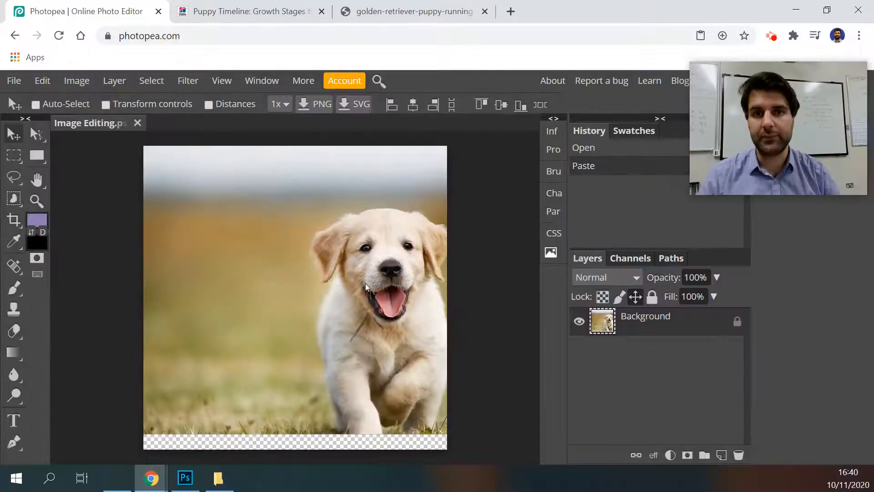
drag(253, 279, 433, 171)
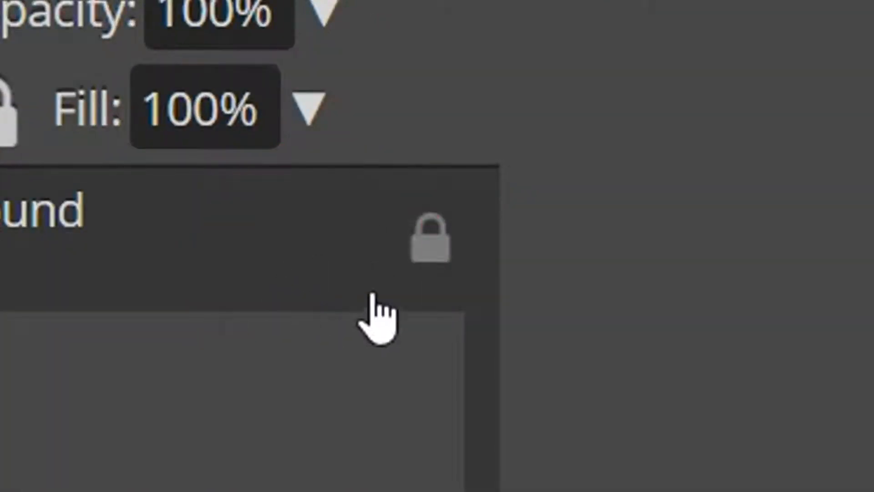
click(431, 242)
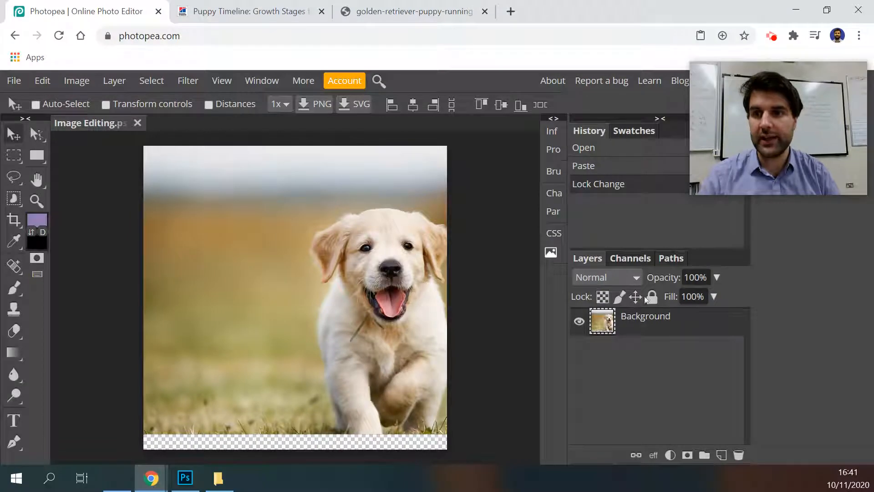
drag(315, 272, 312, 255)
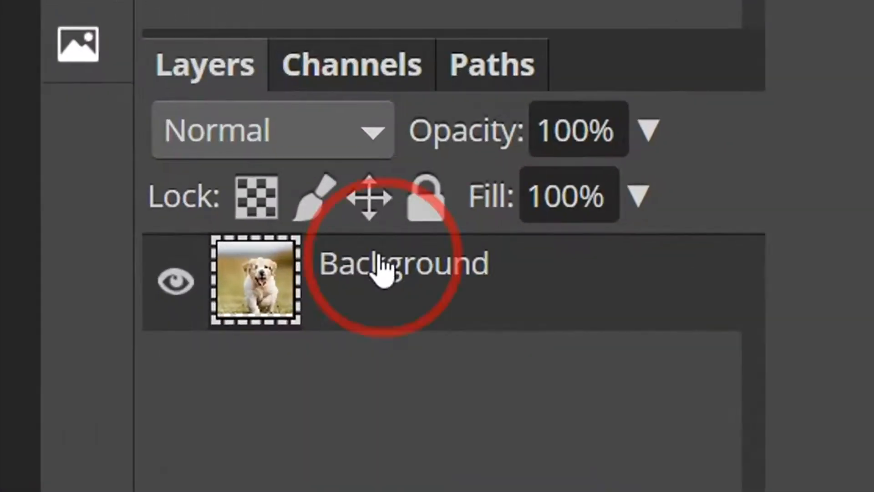
Step: Rename the Background layer as Puppy
double_click(380, 263)
text(Puppy)
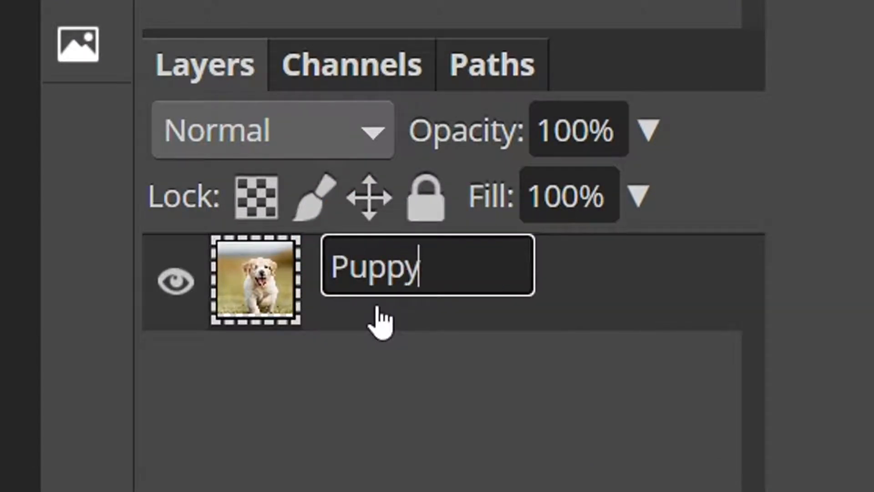
key(Return)
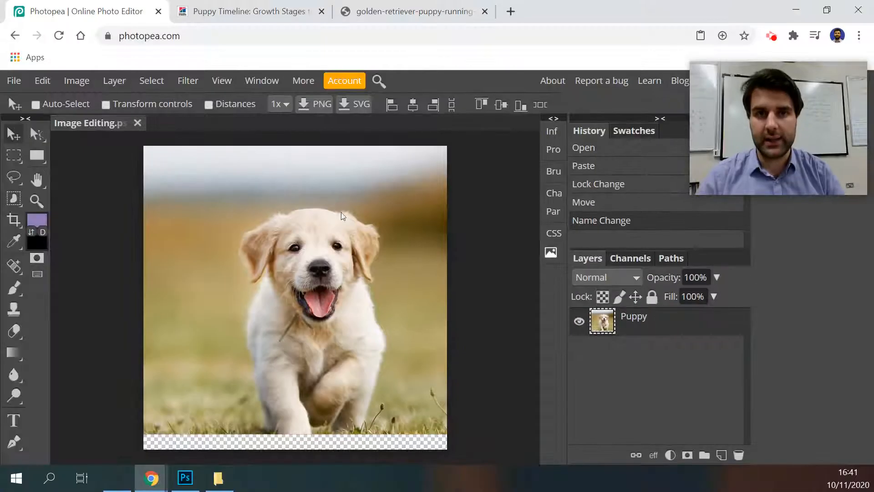
Step: Shift the puppy photo slightly up and to the right, and enable the Move tool's transform controls
drag(326, 236, 336, 220)
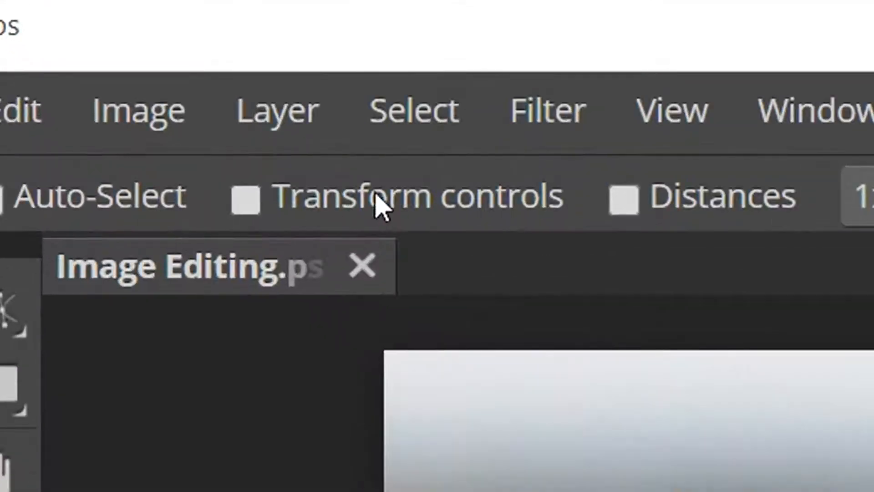
click(247, 199)
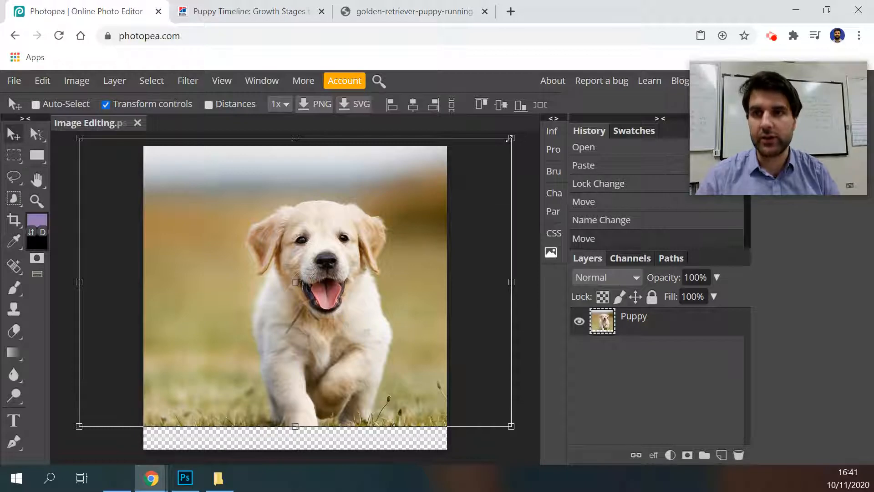
drag(510, 137, 399, 200)
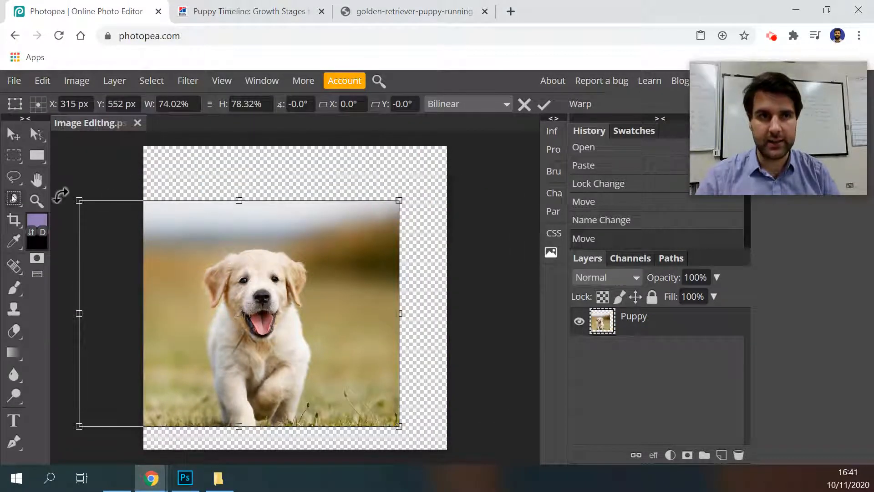
drag(176, 249, 277, 238)
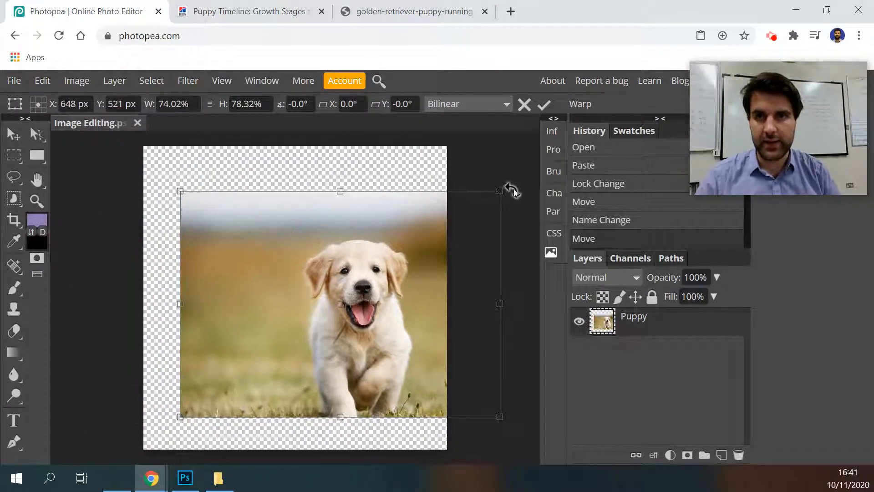
mouse_move(499, 191)
mouse_down()
mouse_move(445, 219)
mouse_move(427, 149)
mouse_move(375, 152)
mouse_move(321, 175)
mouse_move(230, 152)
mouse_move(491, 198)
mouse_up()
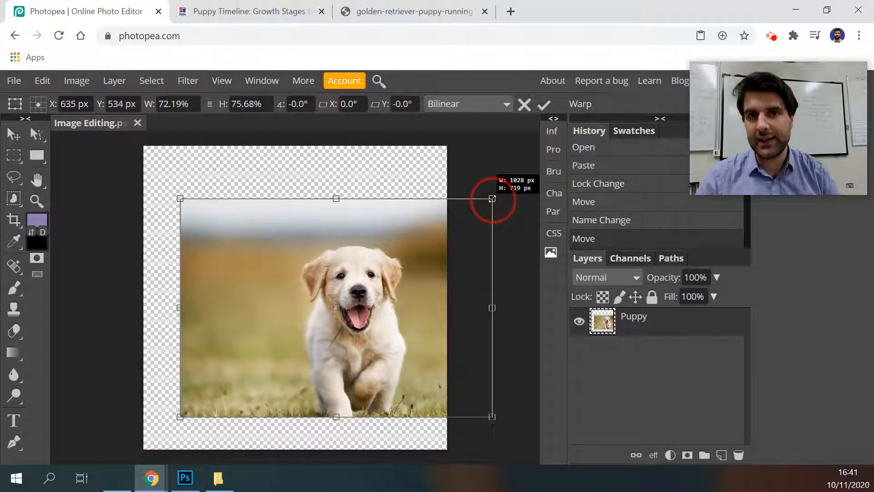
click(524, 104)
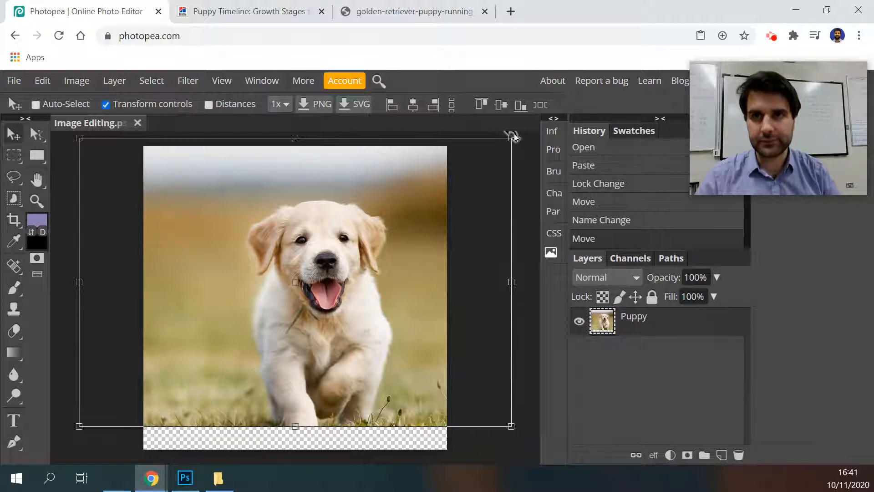
drag(511, 138, 295, 181)
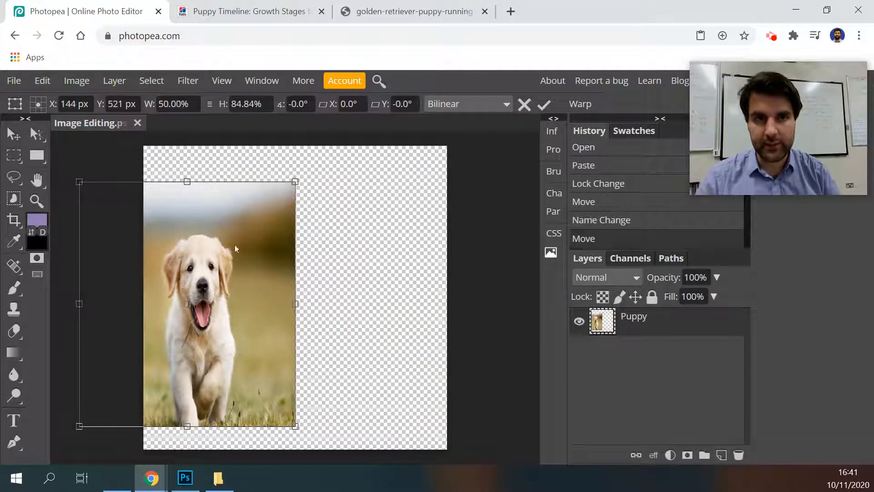
click(524, 105)
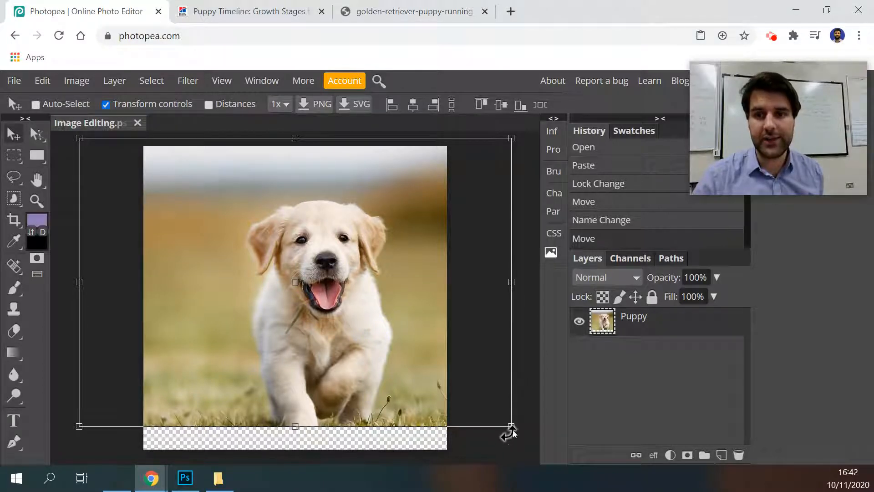
Step: Scale the Puppy layer proportionally to about 55% from its lower-right corner, keeping its upper-left corner fixed, and apply the transform
drag(511, 427, 428, 202)
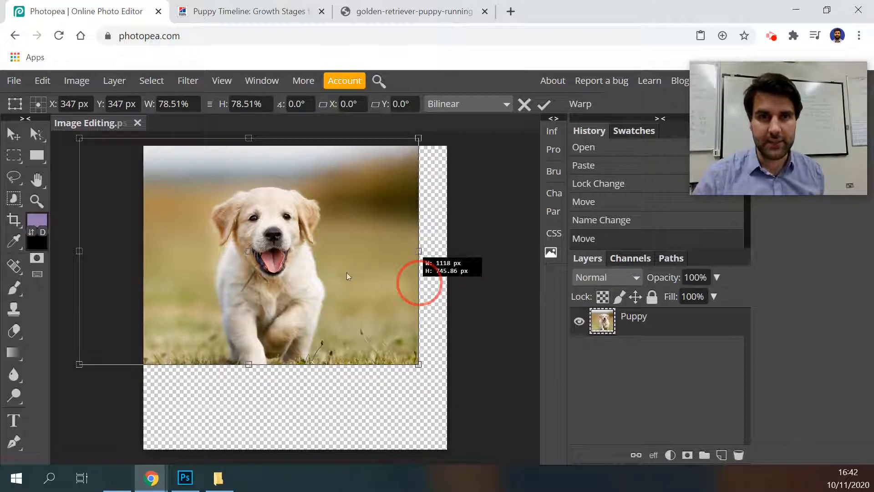
drag(245, 208, 377, 354)
drag(325, 296, 318, 292)
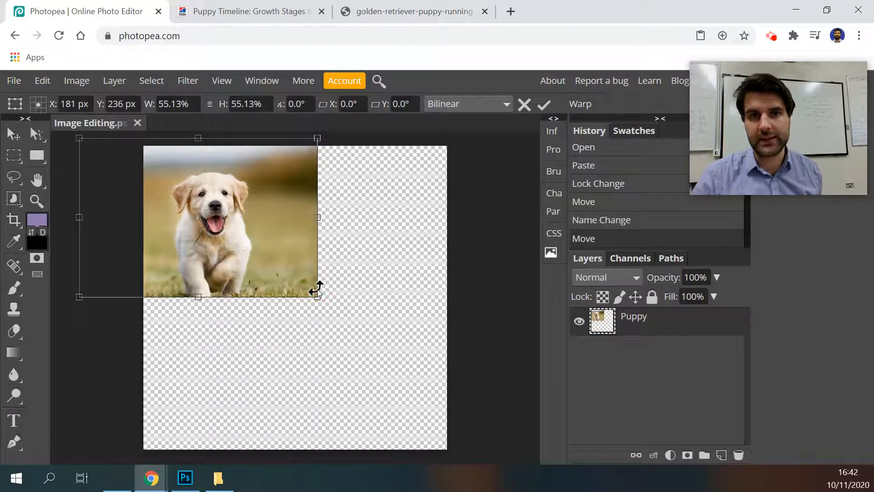
click(545, 105)
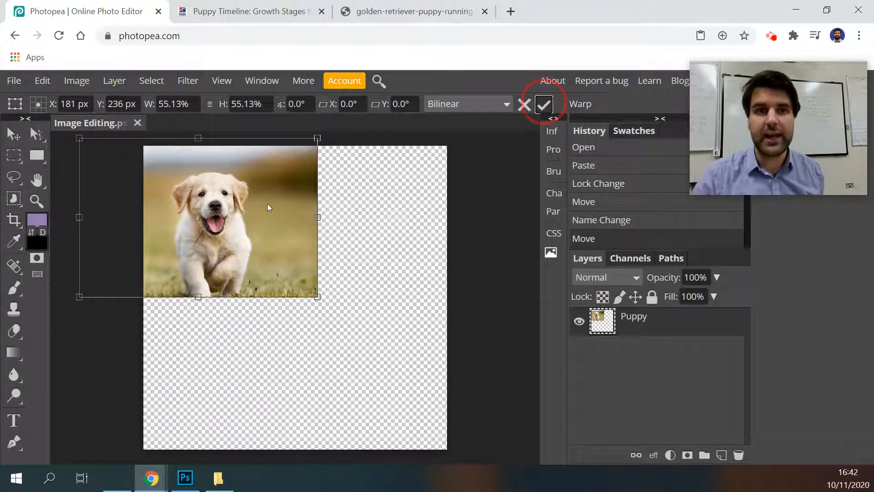
Step: Move the scaled Puppy layer to about the middle of the canvas
drag(214, 198, 312, 268)
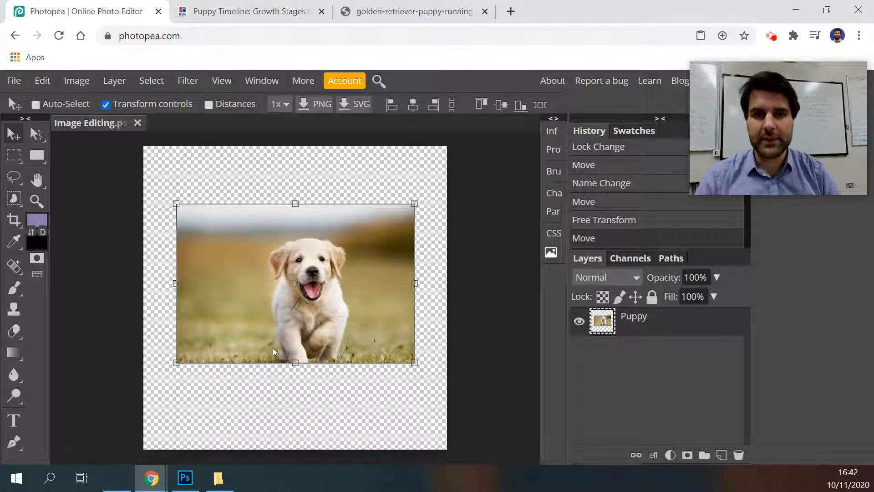
mouse_move(378, 296)
mouse_down()
mouse_move(334, 297)
mouse_move(286, 321)
mouse_move(367, 311)
mouse_move(365, 303)
mouse_up()
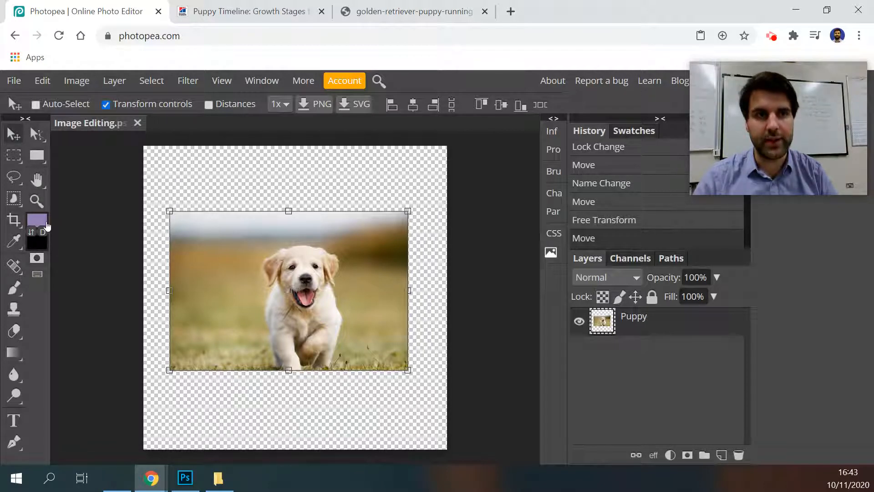
Step: Prepare the Eraser tool with 25% hardness for close-up work around the puppy's front legs
click(35, 201)
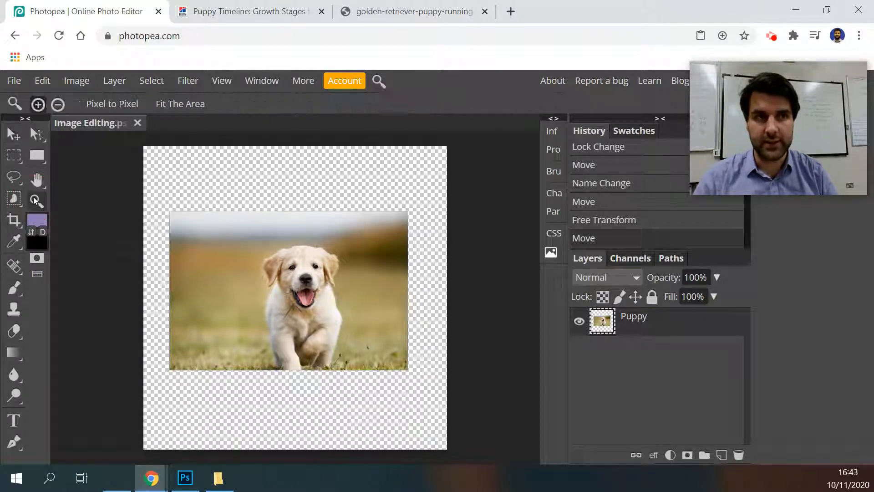
click(183, 238)
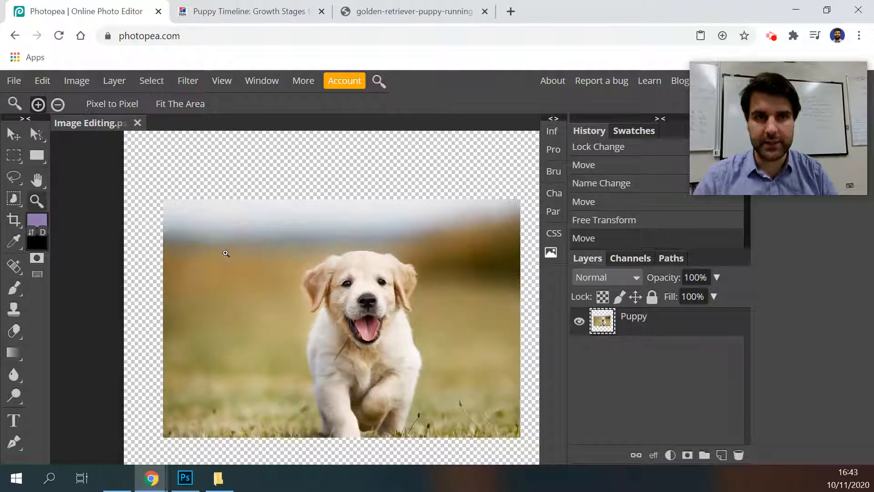
click(227, 254)
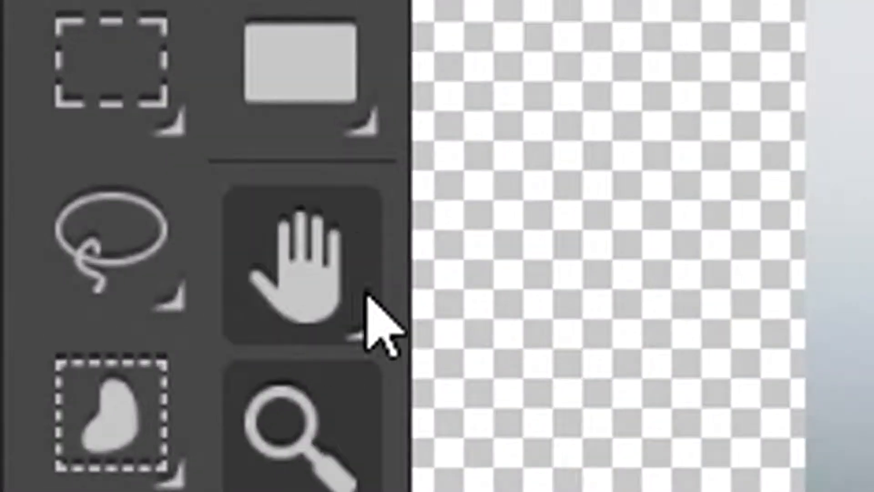
click(322, 244)
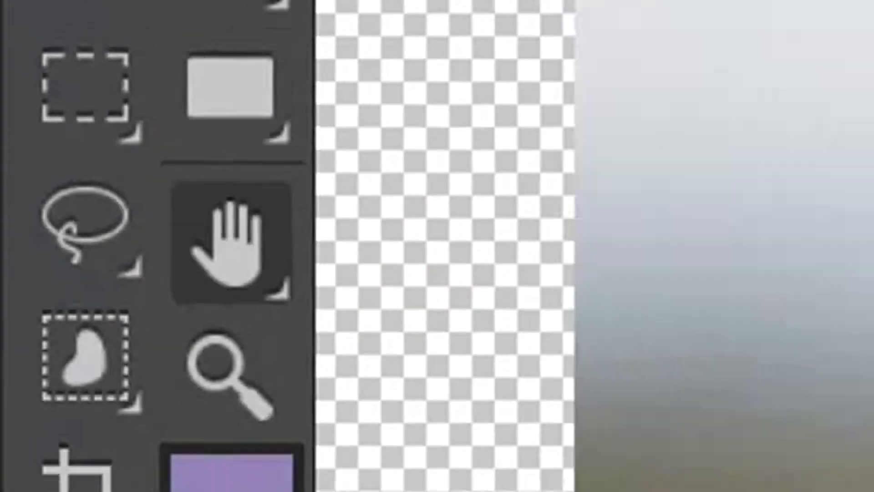
drag(234, 281, 157, 195)
drag(275, 302, 175, 250)
drag(198, 343, 254, 311)
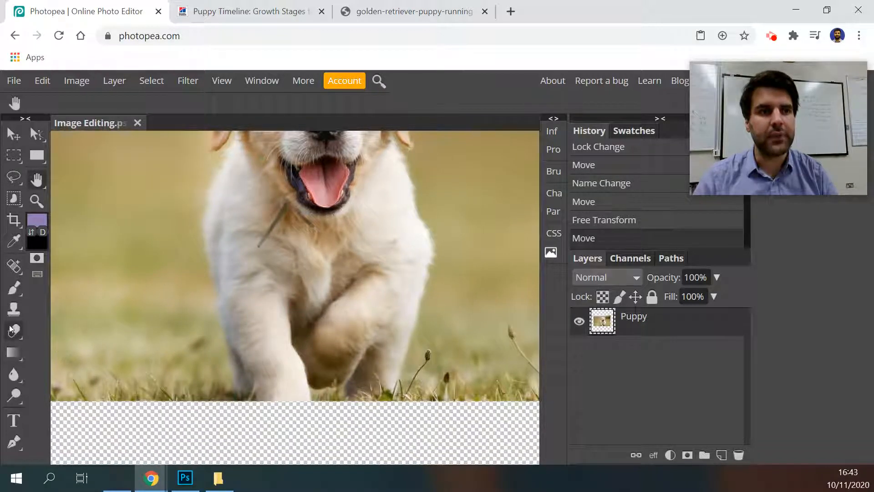
click(14, 331)
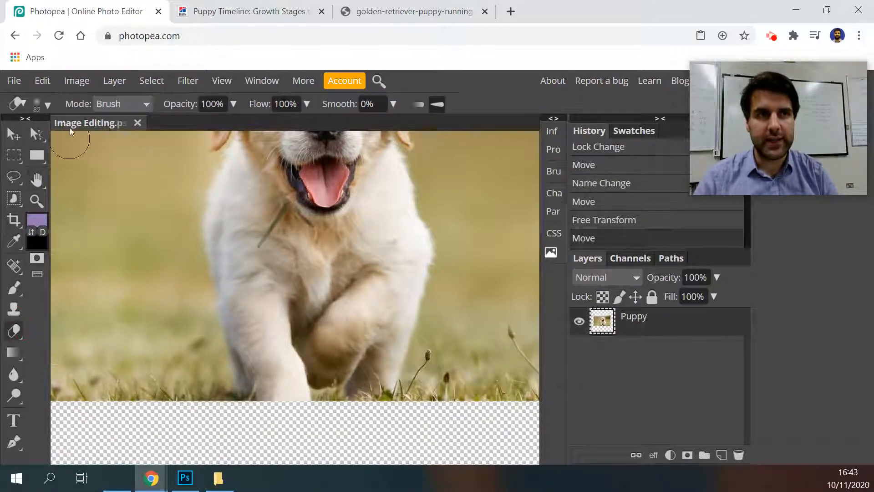
click(42, 105)
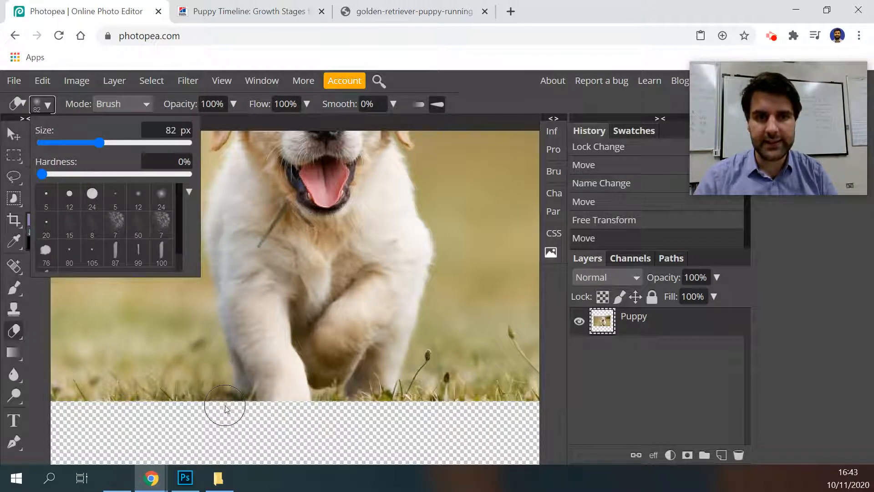
drag(41, 172, 80, 173)
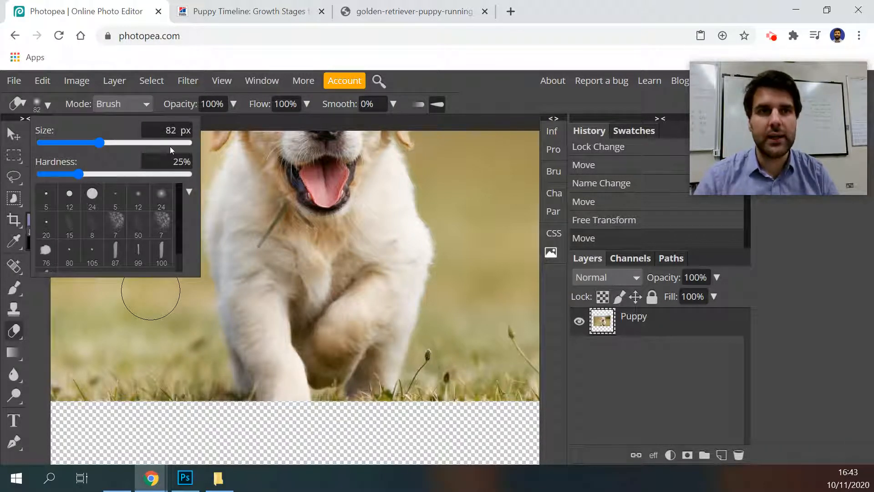
click(453, 81)
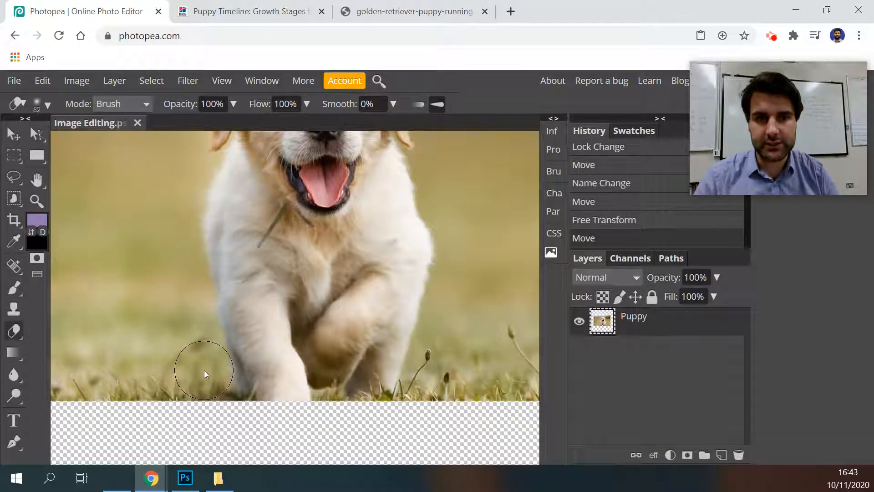
Step: Erase the background along the left edge of the puppy from paw to ear, and a patch beside its right-hand shoulder
drag(204, 370, 215, 401)
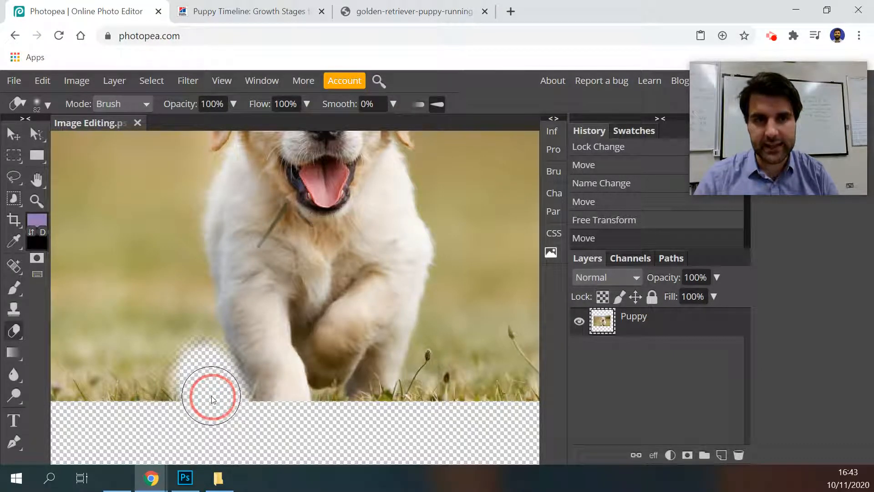
drag(201, 379, 190, 322)
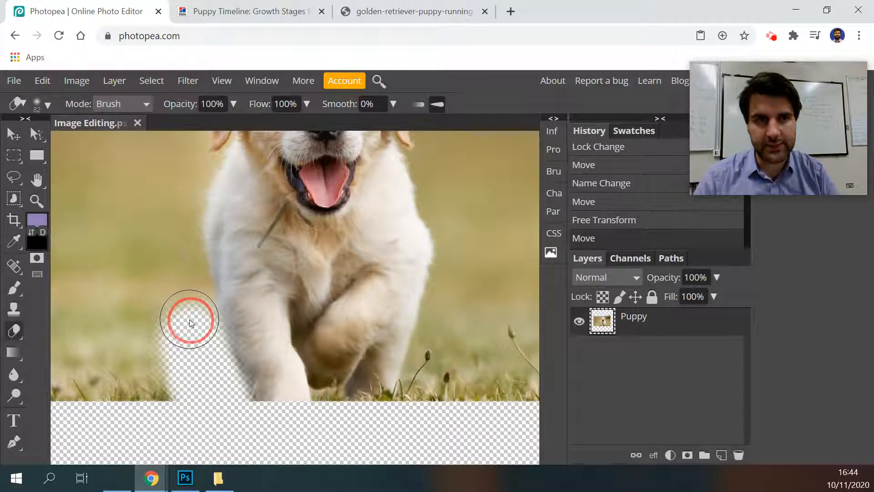
drag(189, 319, 178, 185)
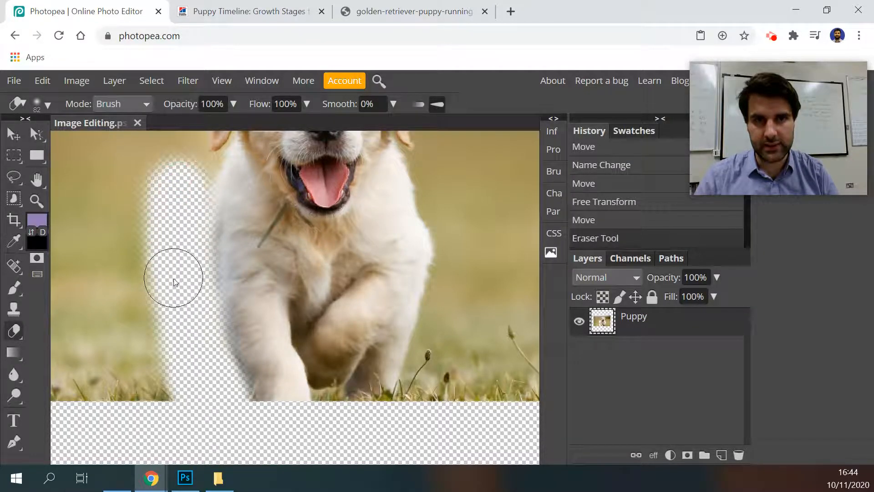
scroll(174, 278, up, 3)
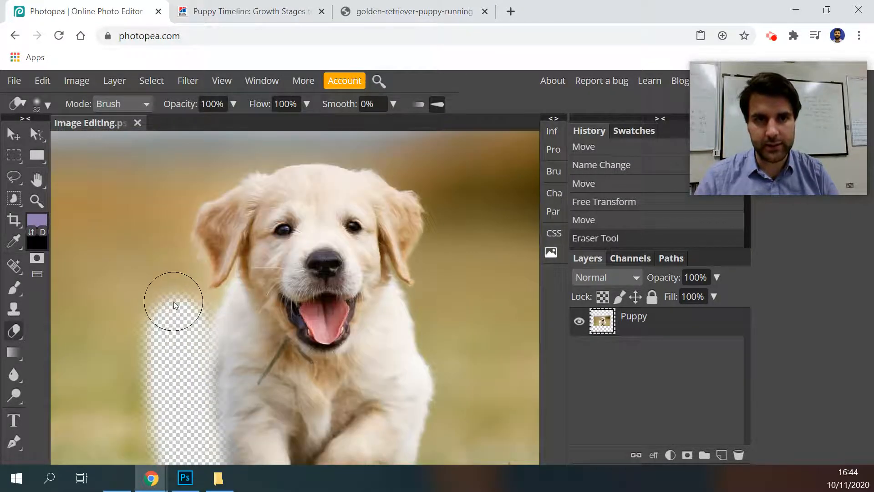
mouse_move(173, 302)
mouse_down()
mouse_move(177, 269)
mouse_move(153, 235)
mouse_move(168, 196)
mouse_move(150, 221)
mouse_up()
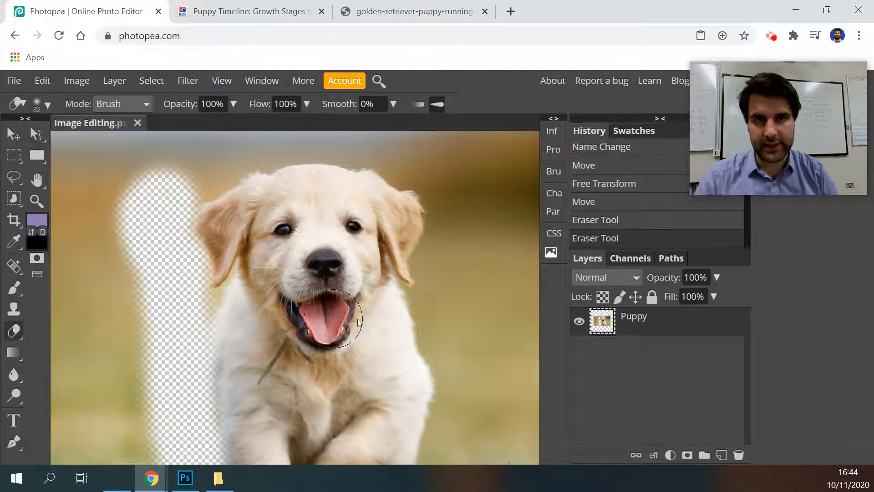
mouse_move(443, 304)
mouse_down()
mouse_move(464, 406)
mouse_move(460, 367)
mouse_up()
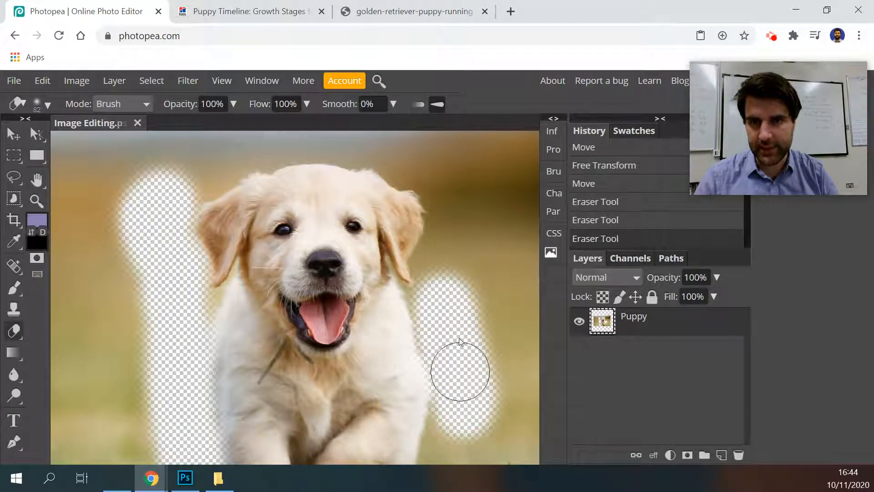
Step: Try erasing the background from the puppy's right-hand shoulder down to its leg, and undo that stroke
scroll(449, 332, down, 5)
scroll(287, 362, up, 2)
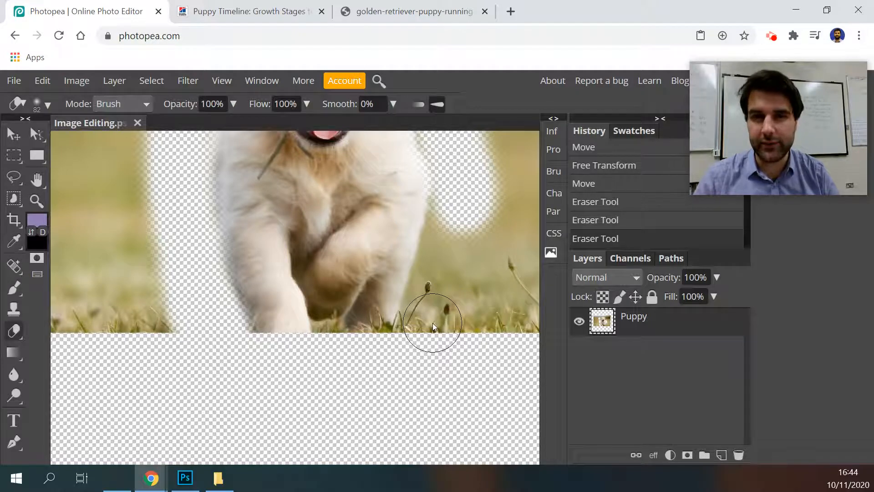
scroll(432, 317, up, 4)
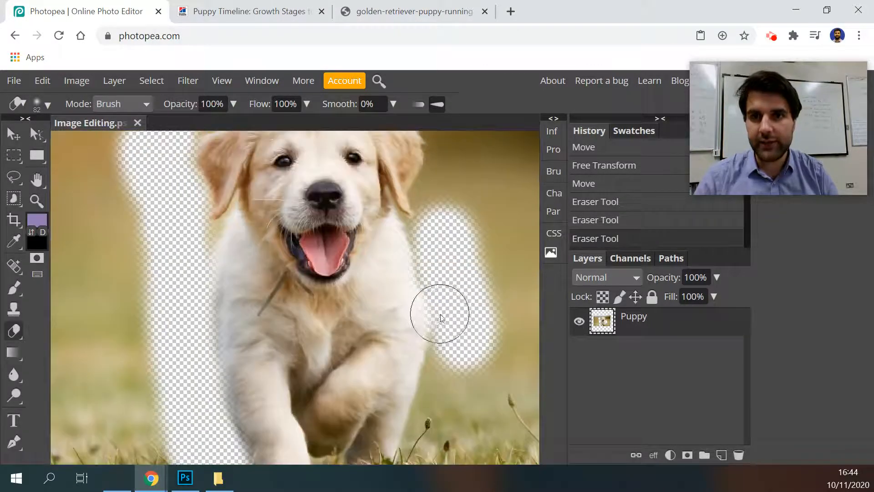
scroll(460, 314, down, 3)
scroll(455, 273, up, 3)
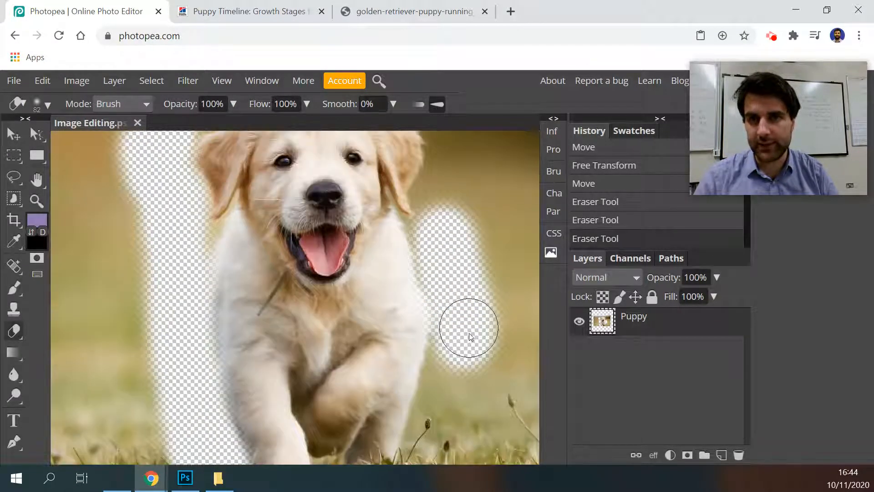
scroll(470, 334, down, 2)
mouse_move(454, 290)
mouse_down()
mouse_move(433, 363)
mouse_move(389, 369)
mouse_move(401, 378)
mouse_up()
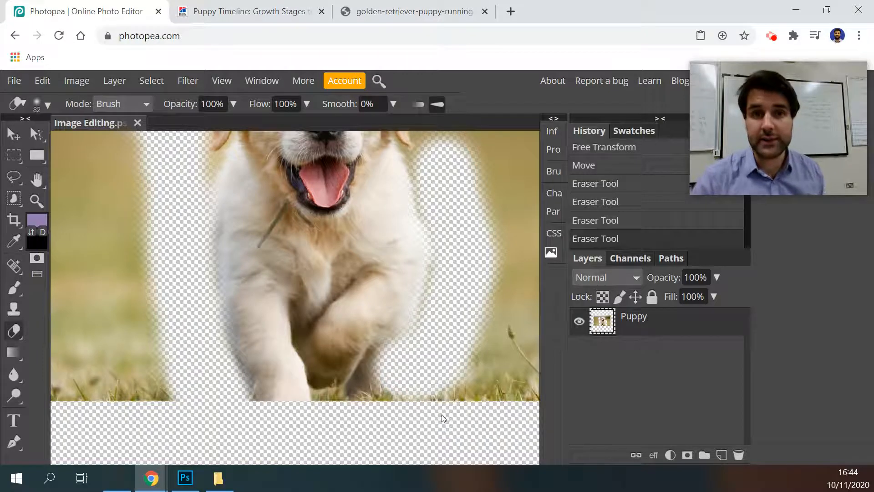
key(ctrl+z)
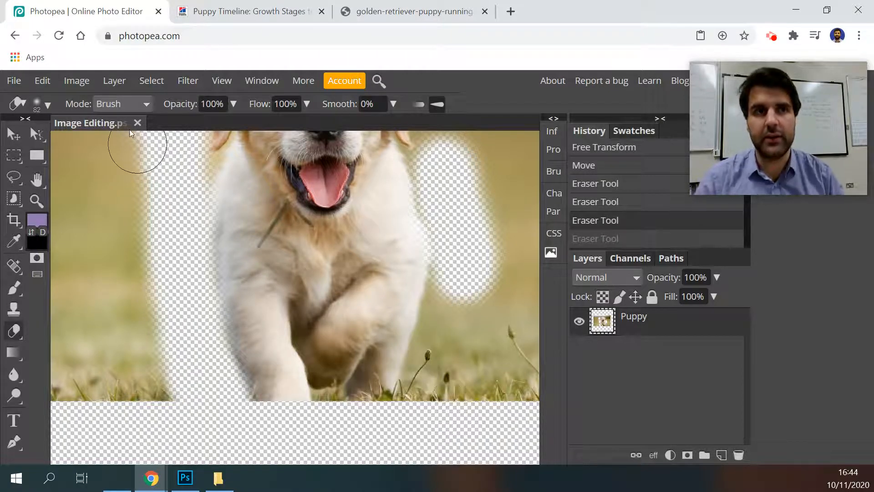
click(46, 81)
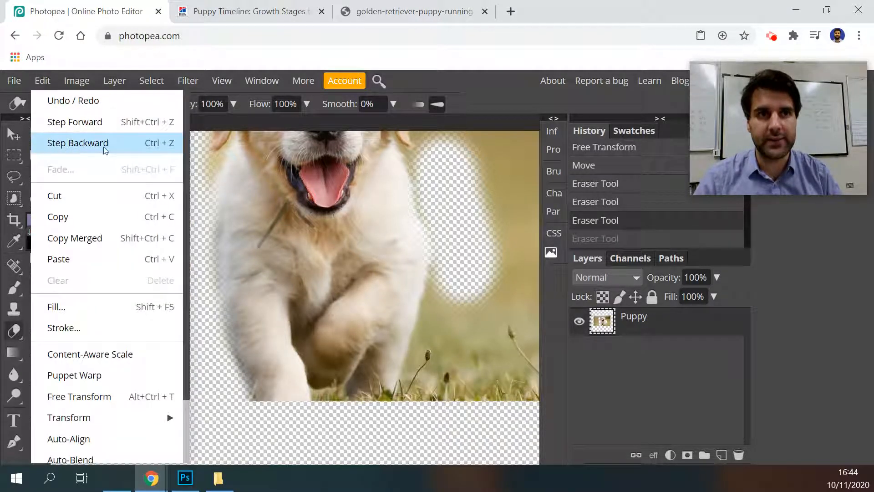
click(483, 80)
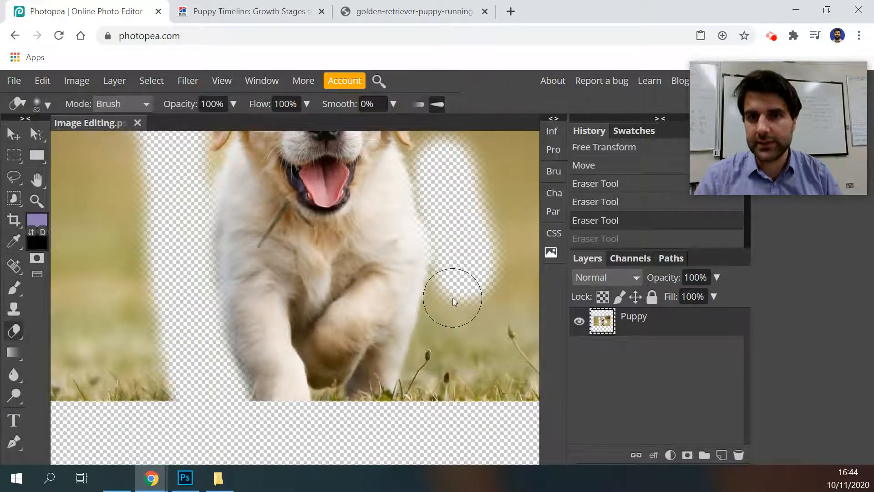
Step: Erase the background down the puppy's right-hand side, around its paws, and over the top of its head
mouse_move(453, 297)
mouse_down()
mouse_move(418, 418)
mouse_move(445, 387)
mouse_move(382, 420)
mouse_move(276, 426)
mouse_move(228, 412)
mouse_up()
scroll(387, 422, up, 5)
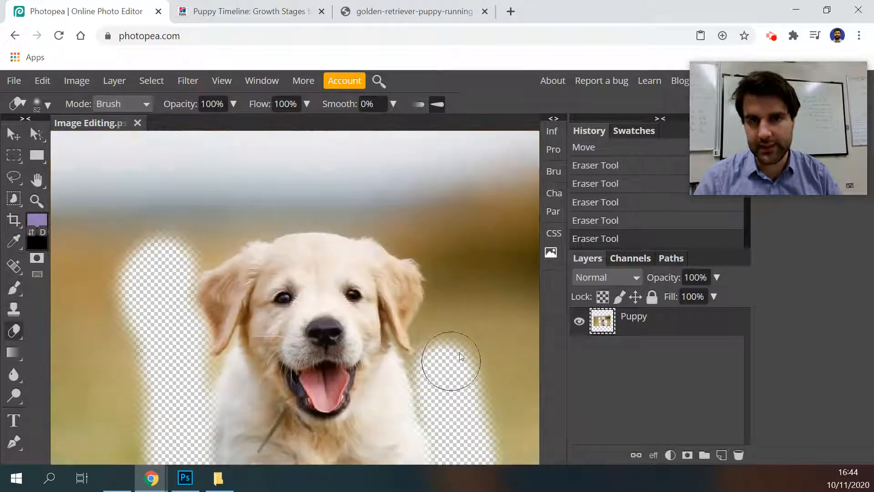
mouse_move(453, 353)
mouse_down()
mouse_move(445, 396)
mouse_move(439, 373)
mouse_move(450, 355)
mouse_move(440, 337)
mouse_move(457, 308)
mouse_move(453, 253)
mouse_move(382, 208)
mouse_move(284, 195)
mouse_move(230, 210)
mouse_move(199, 241)
mouse_move(163, 247)
mouse_move(196, 197)
mouse_move(96, 270)
mouse_up()
Step: Erase the leftover background closer to the puppy's right-hand flank, ear and side of the head
scroll(260, 297, down, 5)
scroll(473, 319, up, 6)
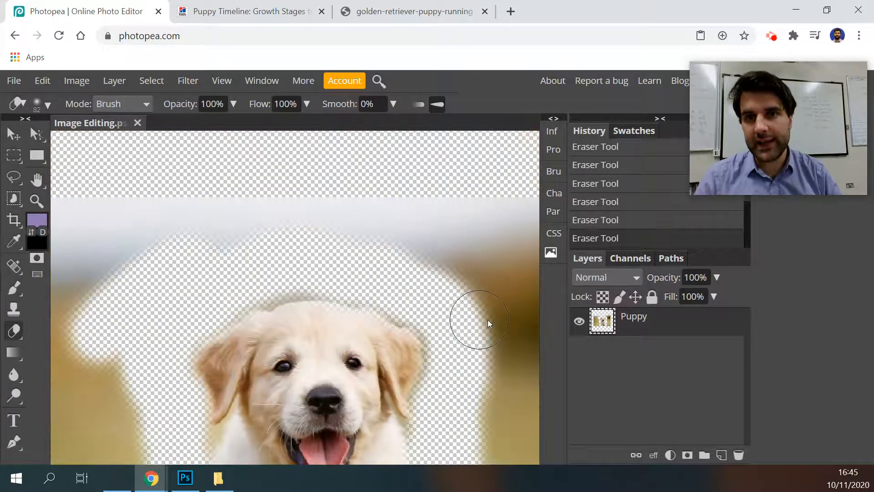
scroll(475, 369, down, 4)
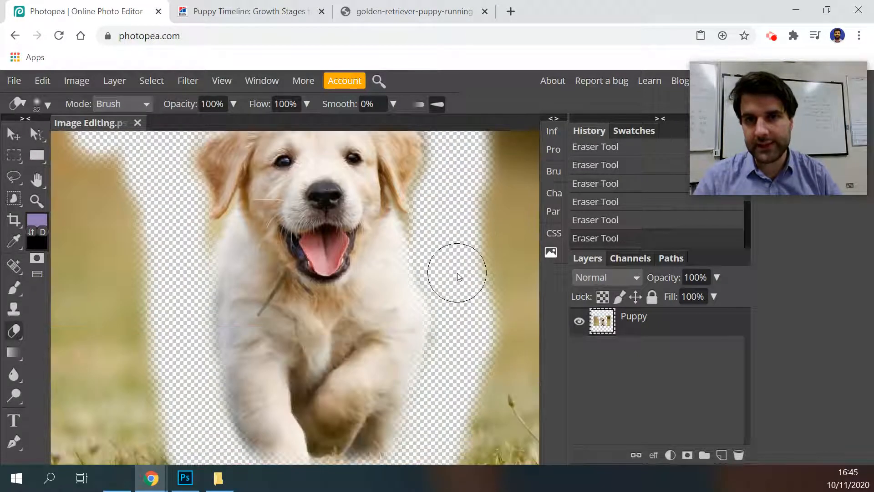
mouse_move(457, 276)
mouse_down()
mouse_move(439, 249)
mouse_move(467, 301)
mouse_move(451, 375)
mouse_up()
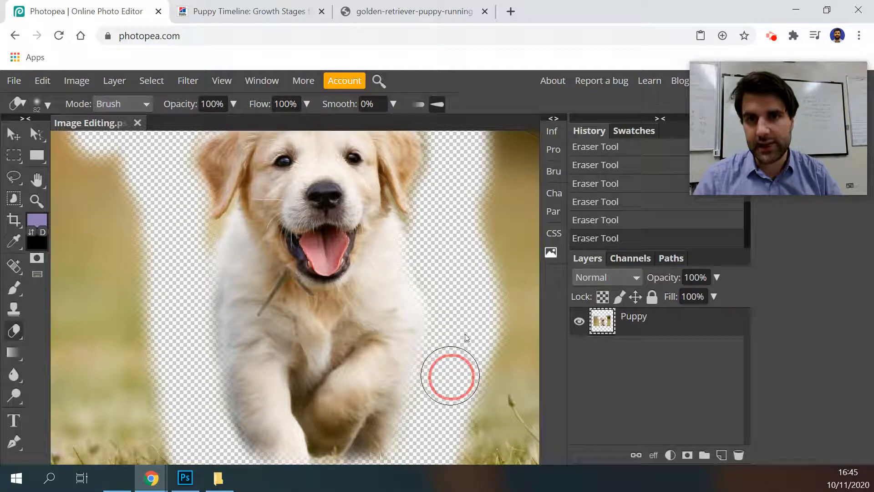
scroll(460, 302, up, 3)
mouse_move(452, 313)
mouse_down()
mouse_move(447, 254)
mouse_move(383, 200)
mouse_up()
scroll(318, 368, down, 3)
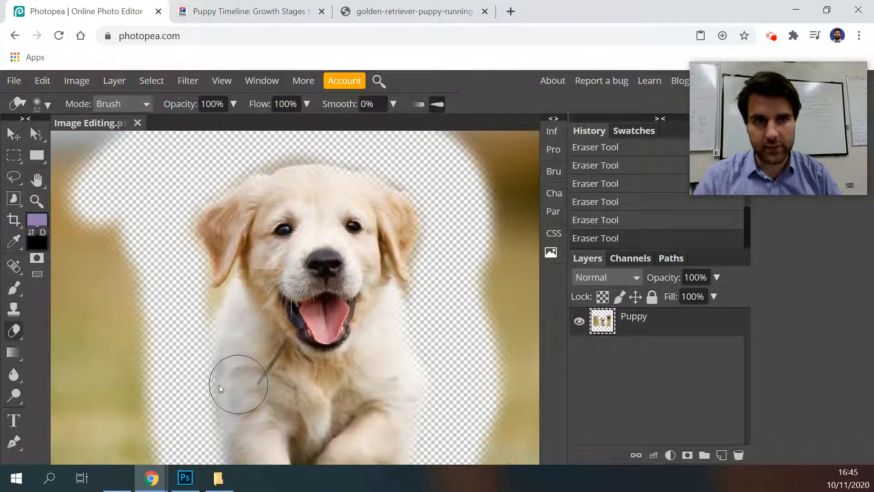
Step: Reduce the eraser size to 14 px and erase the remaining background fringe around the puppy's ears and head
click(49, 106)
drag(94, 143, 59, 143)
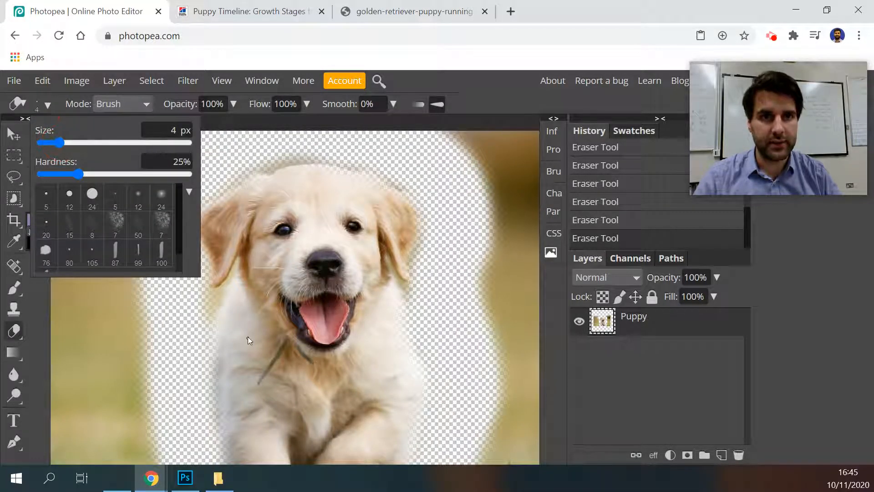
click(78, 143)
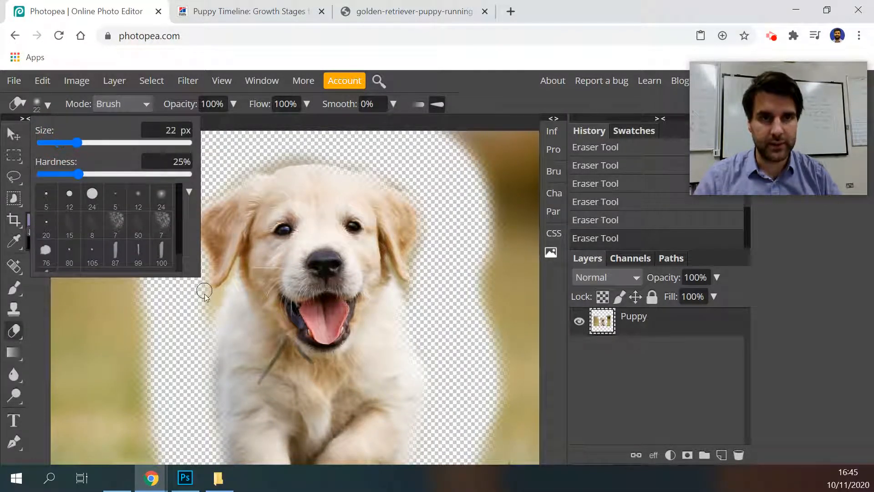
drag(77, 142, 70, 143)
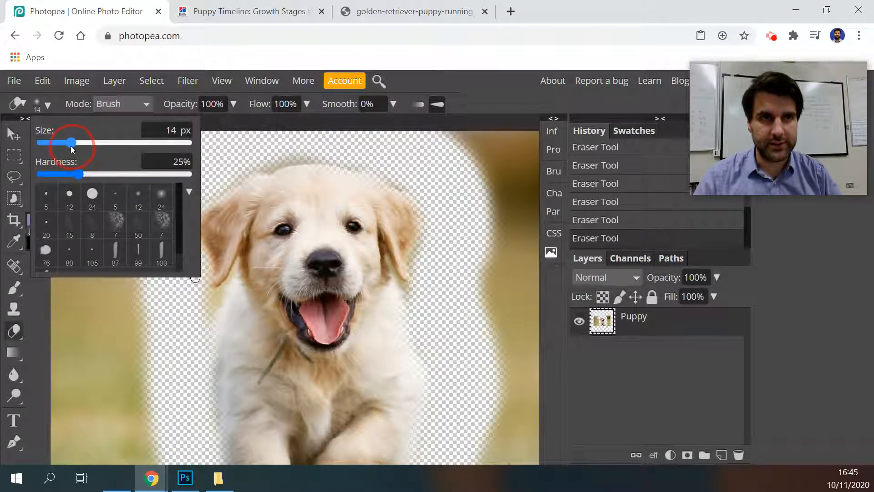
mouse_move(215, 298)
mouse_down()
mouse_move(206, 323)
mouse_move(201, 282)
mouse_move(206, 288)
mouse_move(209, 264)
mouse_move(185, 232)
mouse_move(192, 209)
mouse_move(221, 193)
mouse_move(193, 205)
mouse_move(219, 199)
mouse_up()
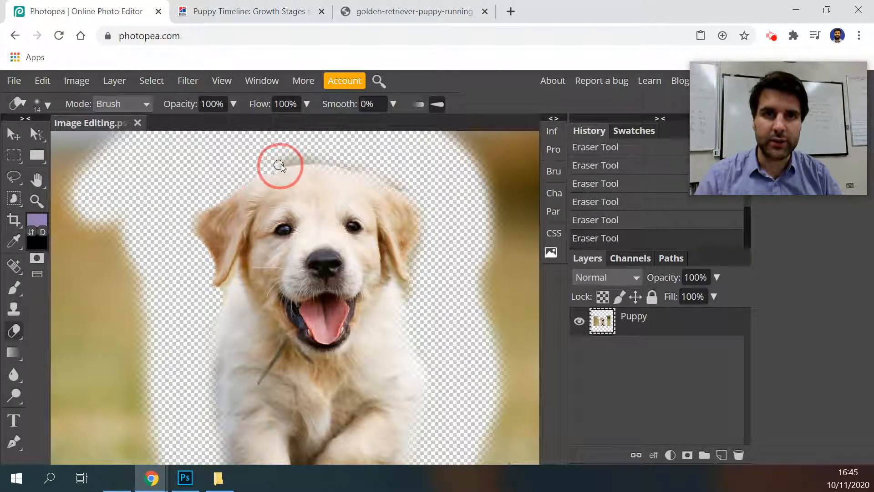
mouse_move(291, 162)
mouse_down()
mouse_move(360, 166)
mouse_move(409, 191)
mouse_move(423, 215)
mouse_move(413, 275)
mouse_move(407, 258)
mouse_move(422, 212)
mouse_move(417, 287)
mouse_up()
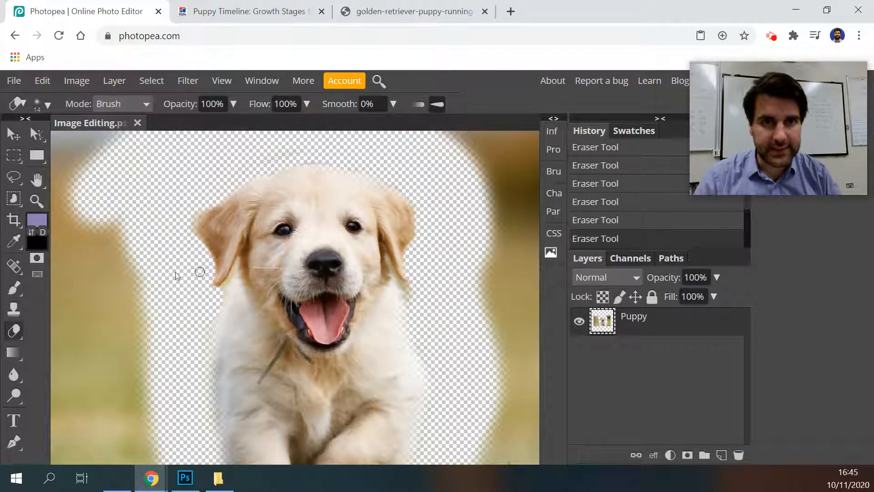
Step: Reduce the eraser size to 5 px and erase the background in the gap between the puppy's left-hand ear and its neck
click(36, 200)
click(231, 268)
click(232, 290)
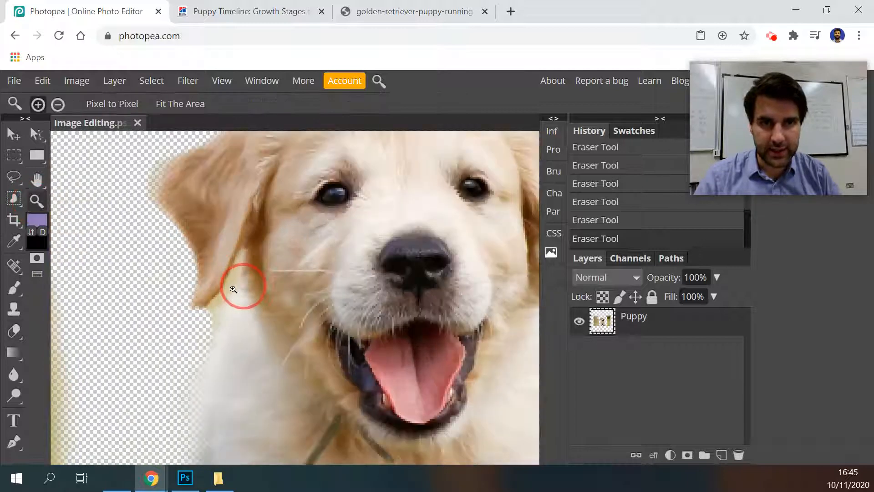
click(232, 290)
click(232, 289)
click(228, 283)
click(226, 281)
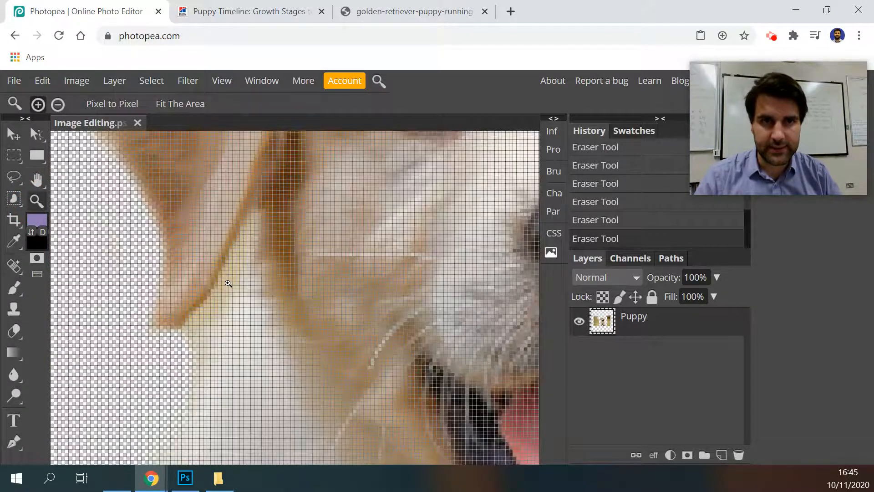
click(238, 279)
click(238, 280)
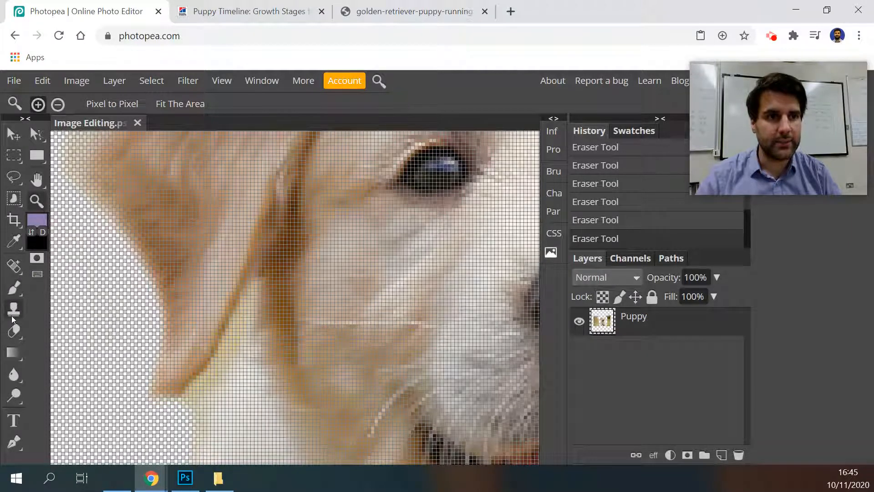
click(45, 104)
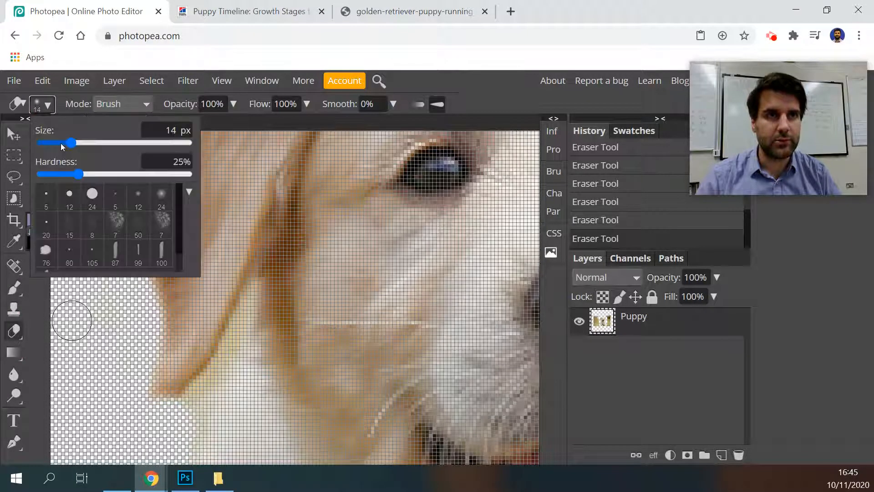
mouse_move(73, 145)
mouse_down()
mouse_move(48, 143)
mouse_move(62, 144)
mouse_up()
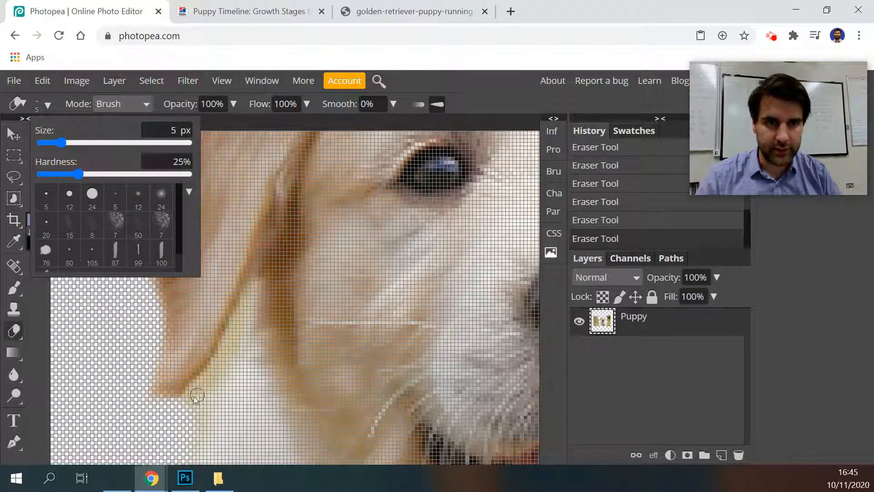
mouse_move(196, 397)
mouse_down()
mouse_move(179, 401)
mouse_move(221, 367)
mouse_move(184, 391)
mouse_move(222, 361)
mouse_move(242, 316)
mouse_move(214, 366)
mouse_move(194, 379)
mouse_move(231, 334)
mouse_move(255, 280)
mouse_move(239, 349)
mouse_move(185, 438)
mouse_up()
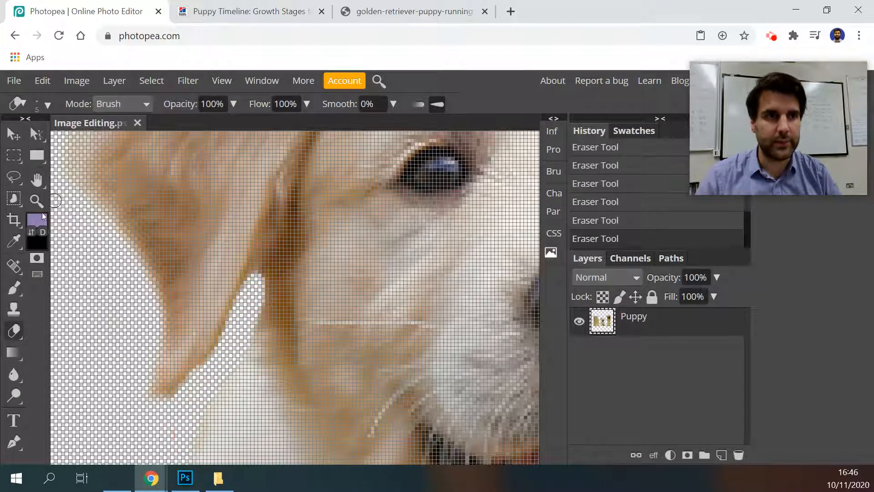
Step: Erase the leftover background between the puppy's right-hand ear and its neck with the 5 px eraser
click(37, 201)
click(158, 211)
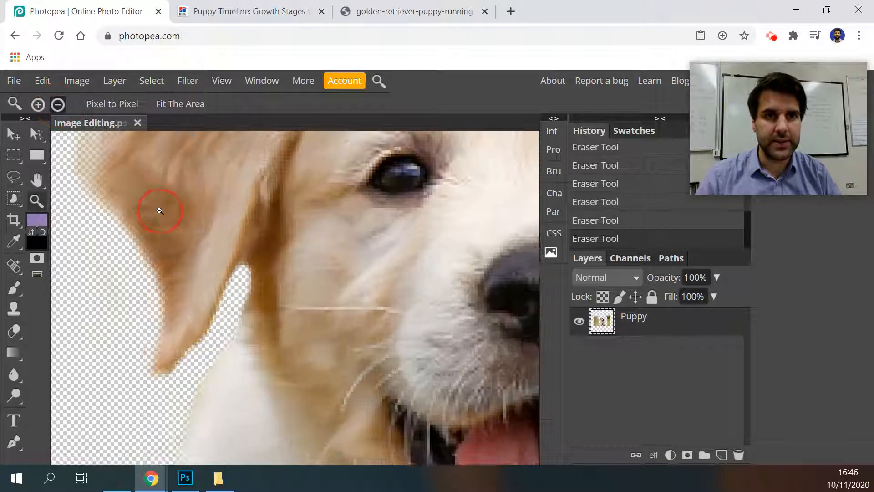
click(159, 212)
click(160, 215)
click(160, 215)
click(161, 216)
click(162, 218)
click(172, 246)
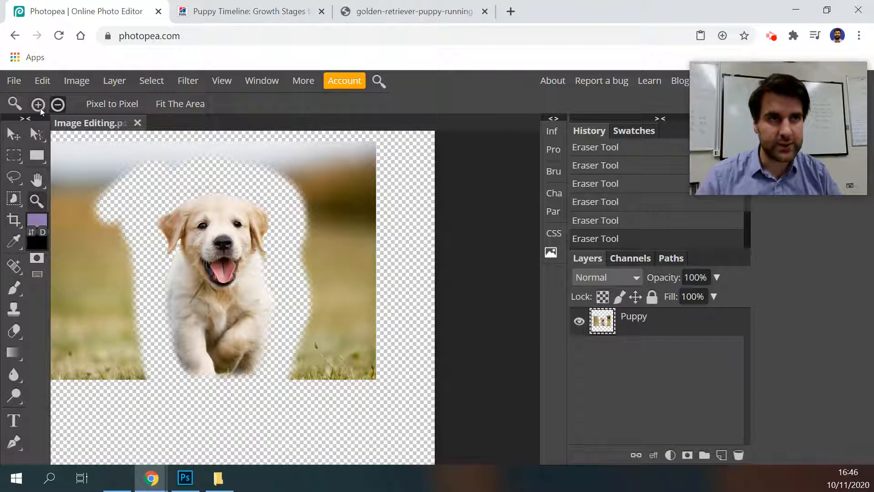
click(263, 247)
click(255, 248)
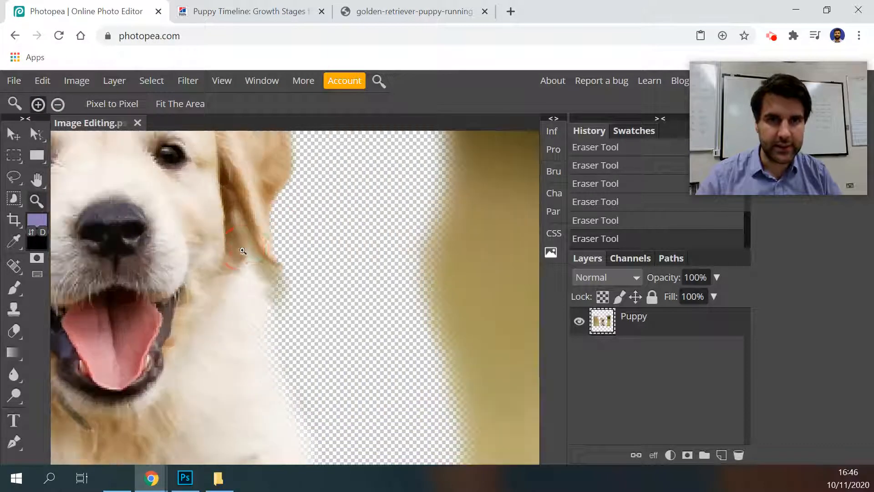
click(247, 250)
click(245, 247)
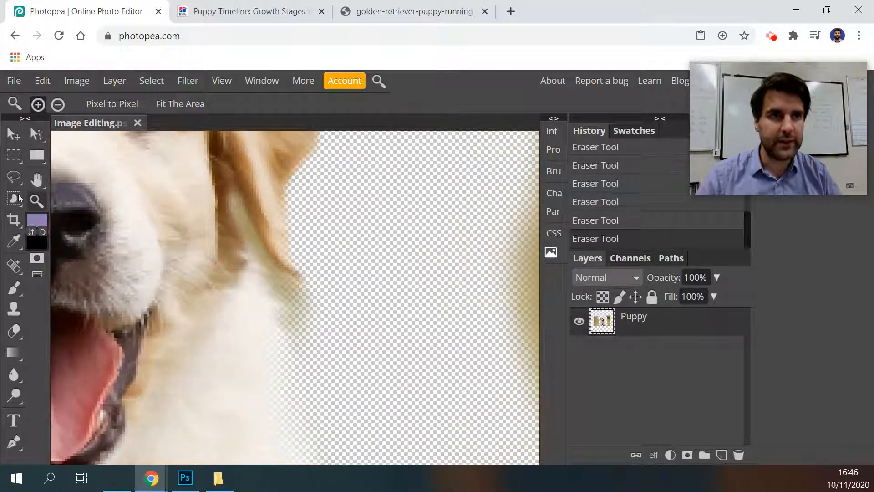
click(14, 331)
mouse_move(302, 334)
mouse_down()
mouse_move(280, 321)
mouse_move(296, 327)
mouse_move(295, 292)
mouse_move(229, 189)
mouse_move(235, 219)
mouse_move(273, 285)
mouse_move(295, 311)
mouse_move(286, 284)
mouse_move(307, 319)
mouse_up()
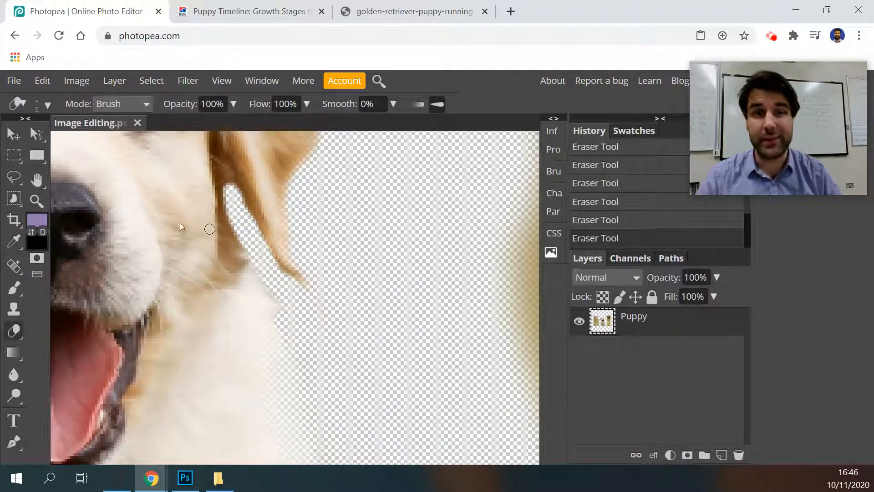
Step: Select the leftover background on the puppy's left-hand side with a rectangular selection and delete it
click(36, 202)
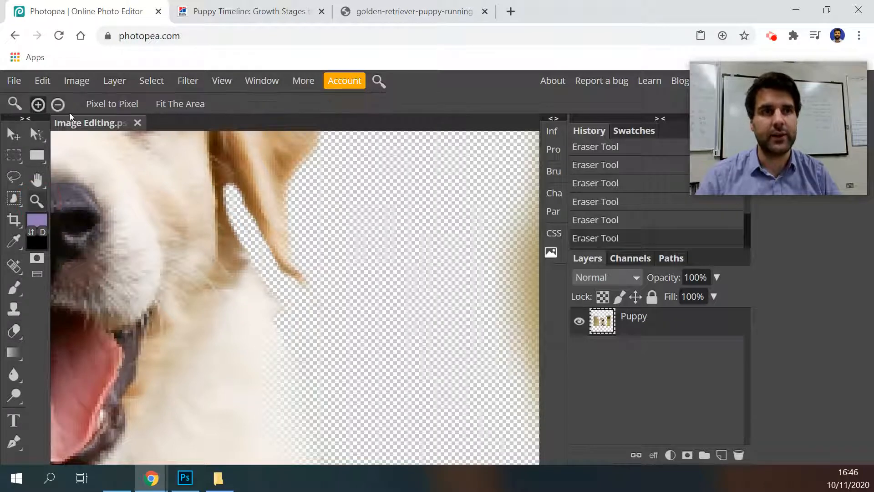
click(90, 182)
click(94, 183)
click(98, 185)
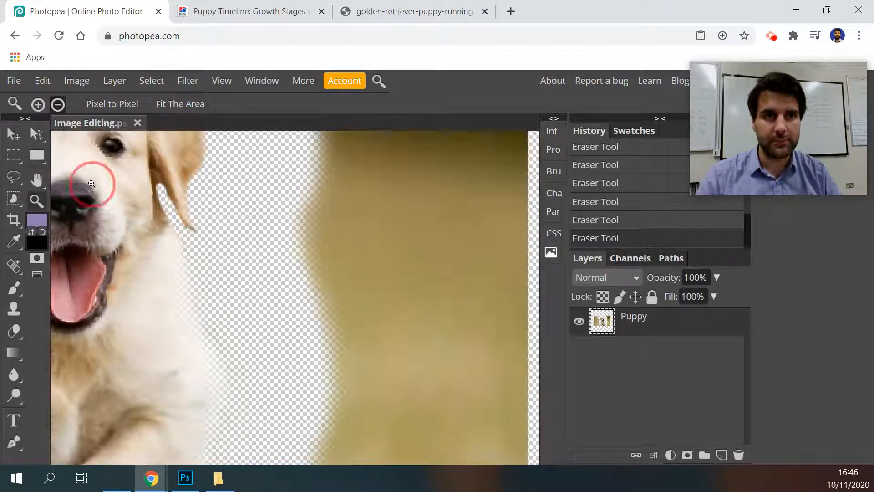
click(134, 210)
click(122, 230)
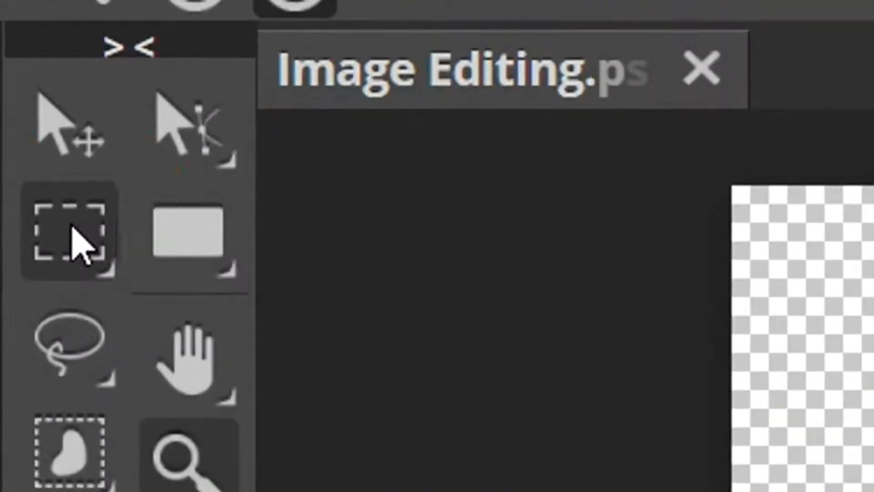
click(77, 241)
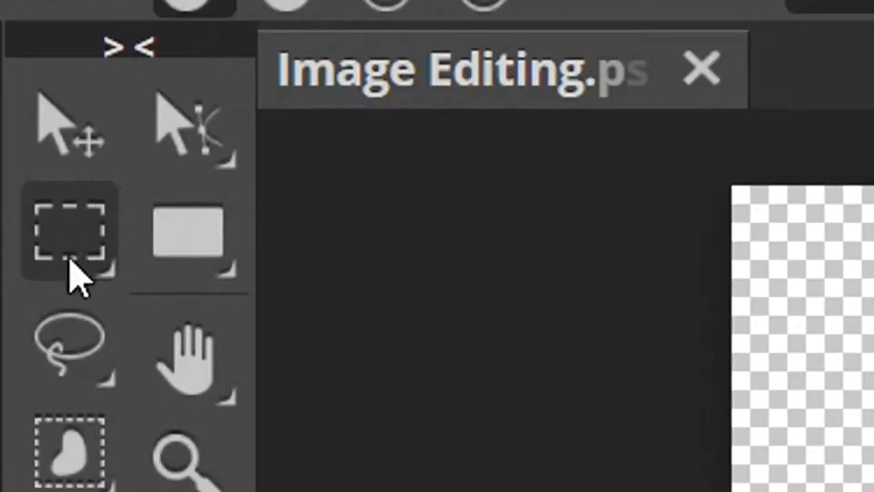
drag(782, 417, 873, 491)
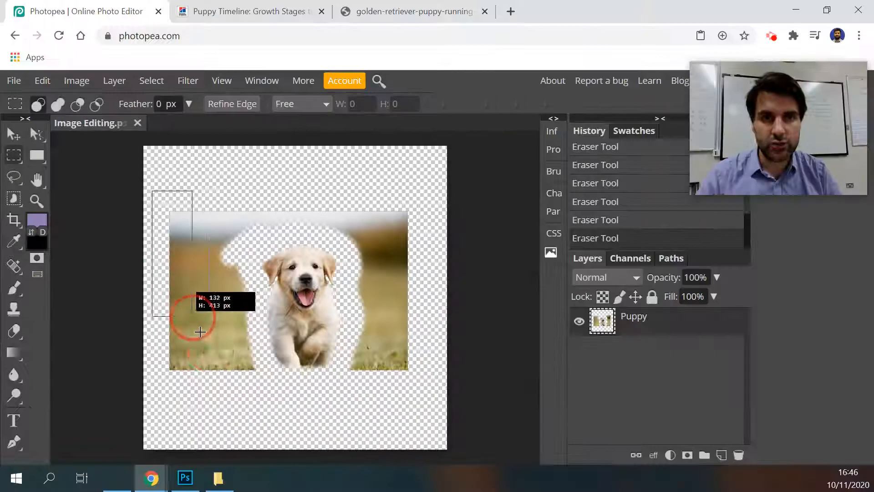
drag(238, 391, 256, 403)
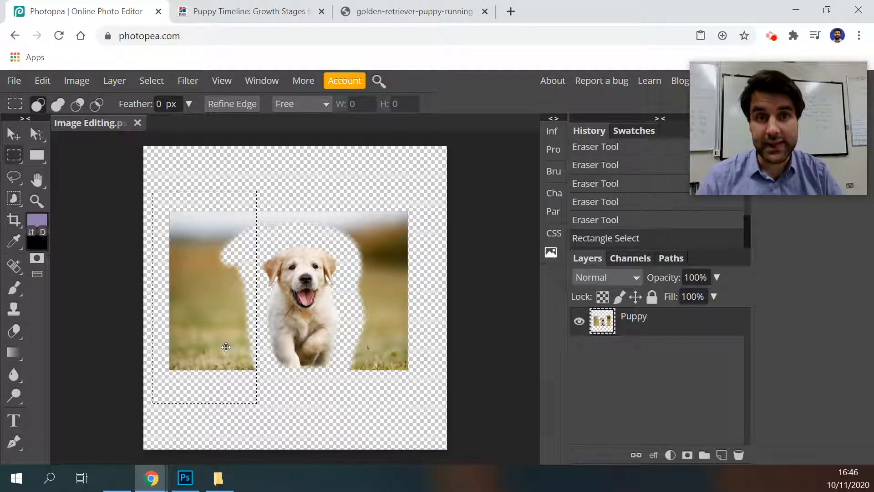
key(Delete)
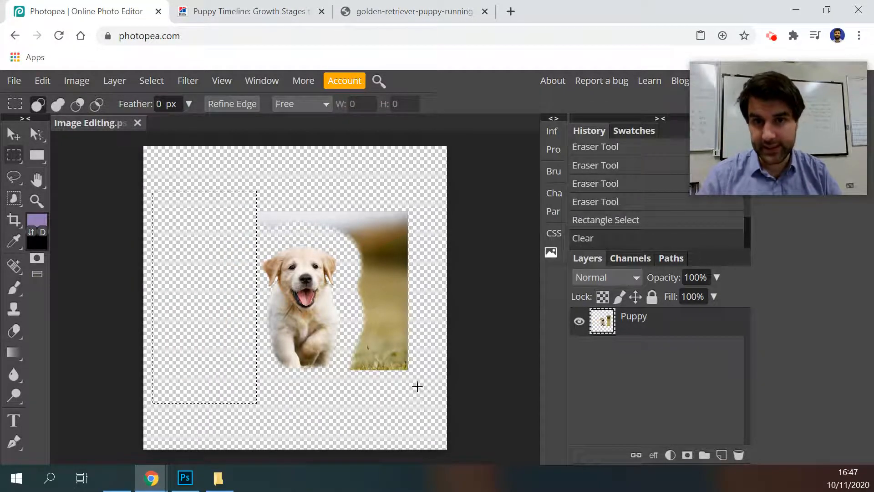
Step: Delete the leftover background to the right of the puppy and above its head using rectangular selections, and clear the selection
drag(414, 395, 344, 196)
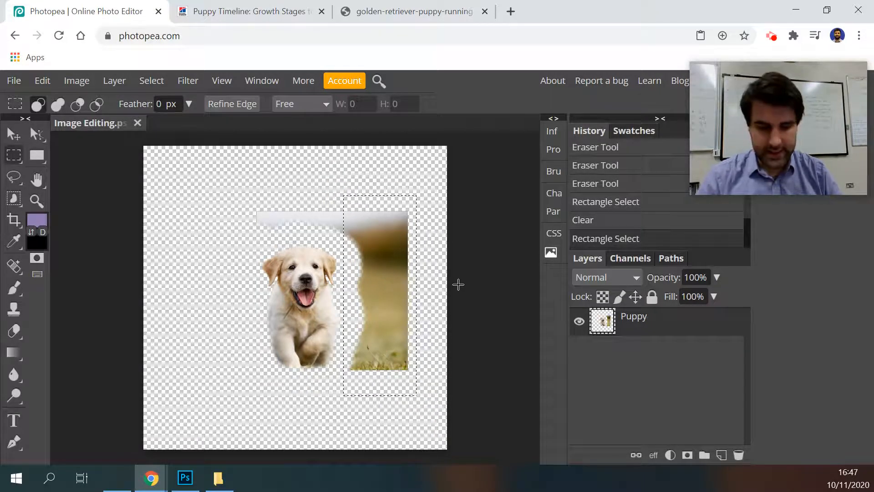
key(Delete)
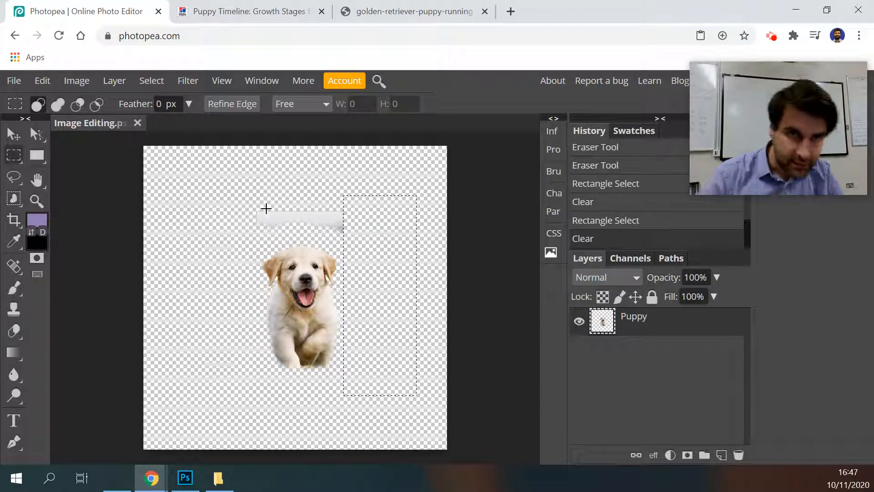
drag(215, 177, 380, 244)
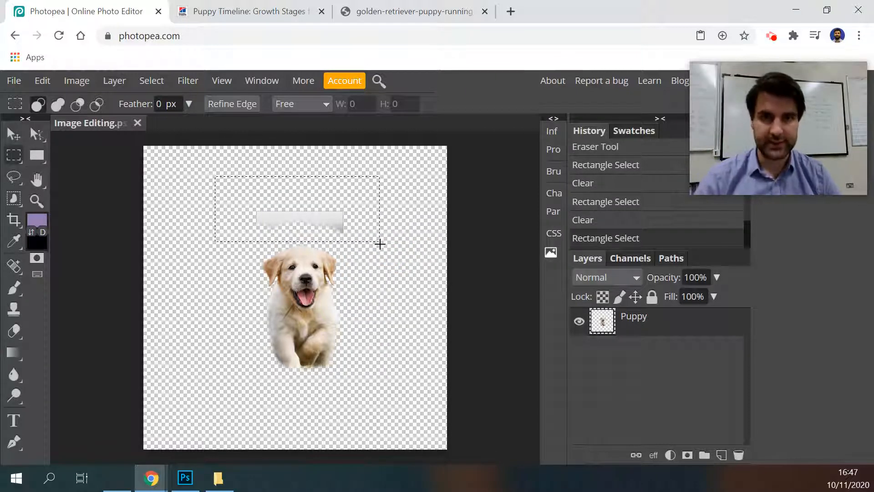
key(Delete)
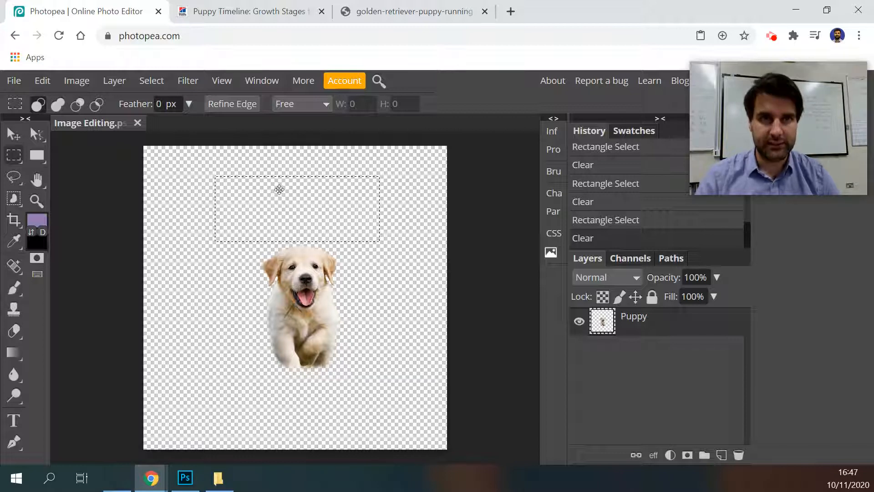
click(146, 86)
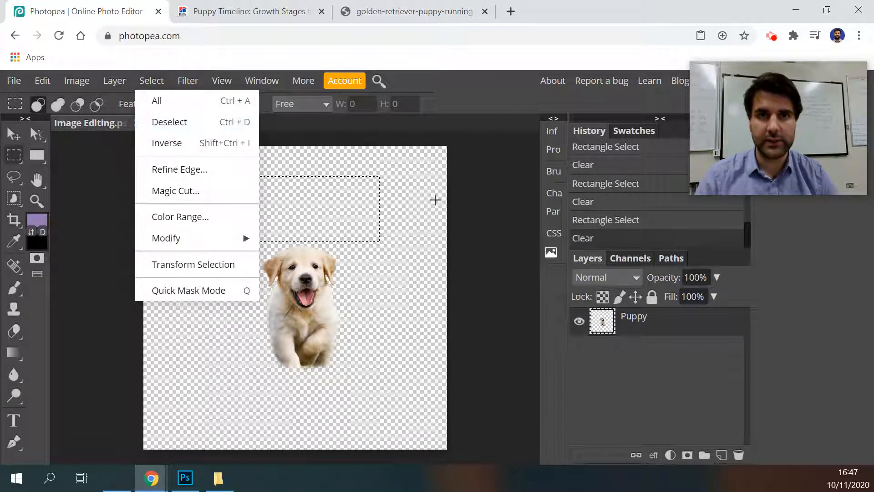
right_click(401, 190)
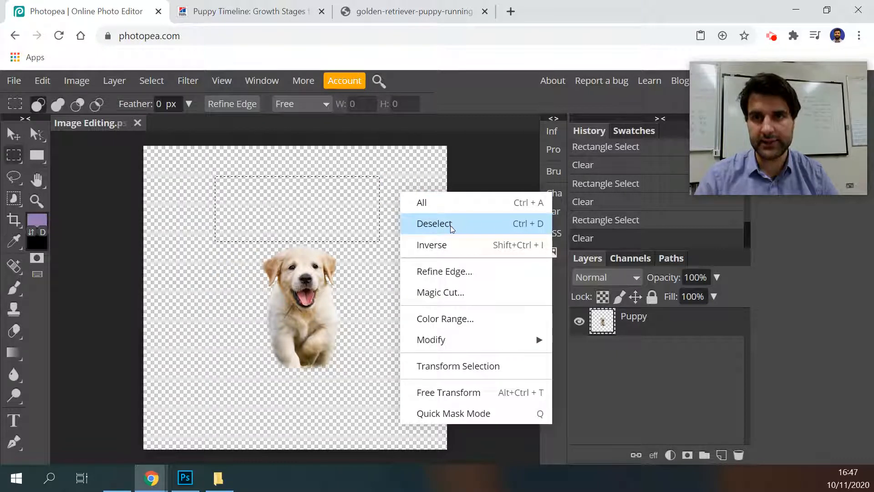
click(452, 227)
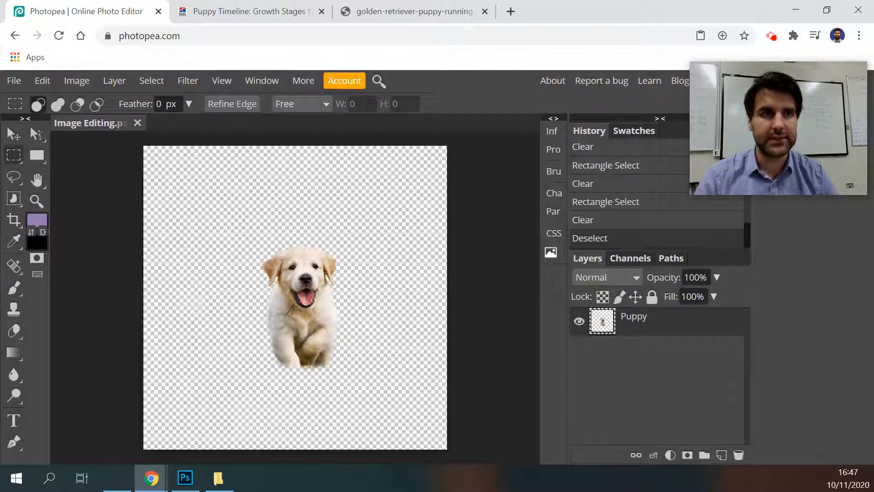
Step: Move the puppy cutout to the lower-left part of the canvas and turn off the transform controls
click(14, 133)
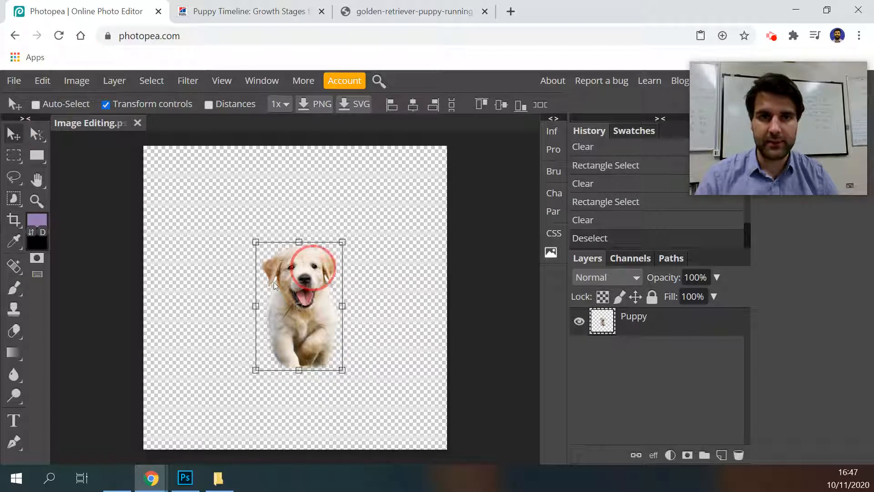
drag(311, 279, 241, 298)
click(160, 106)
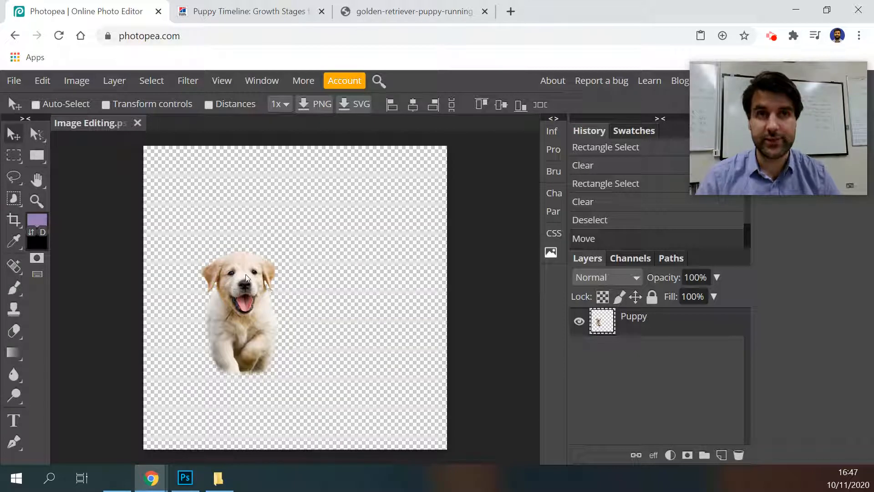
drag(244, 286, 233, 335)
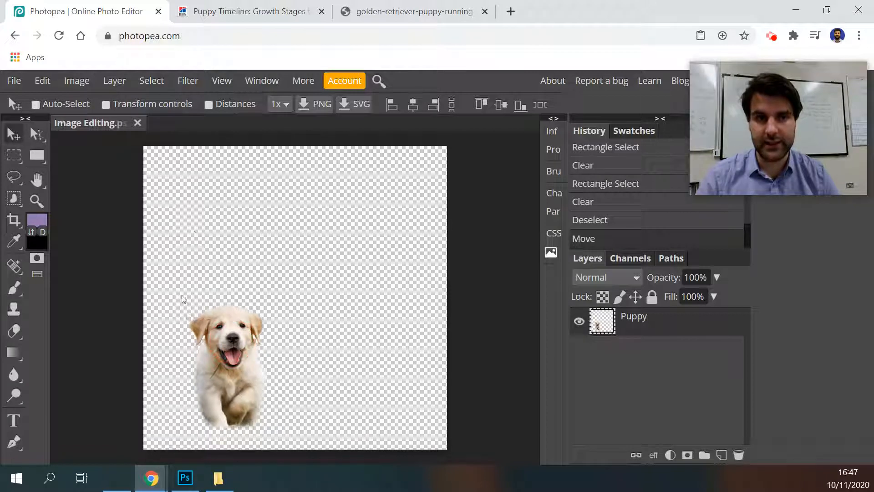
Step: Turn on the transform controls, scale the puppy up to 218.60%, and move it to the lower-right part of the canvas
click(146, 103)
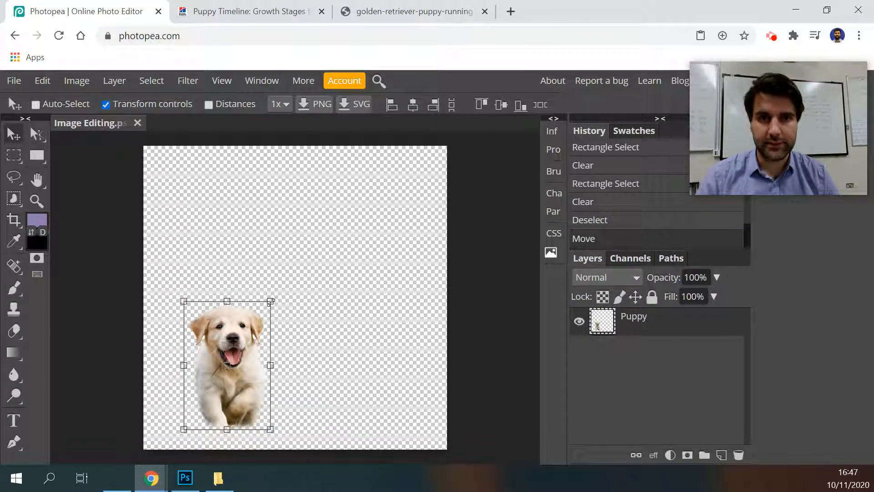
drag(271, 299, 373, 175)
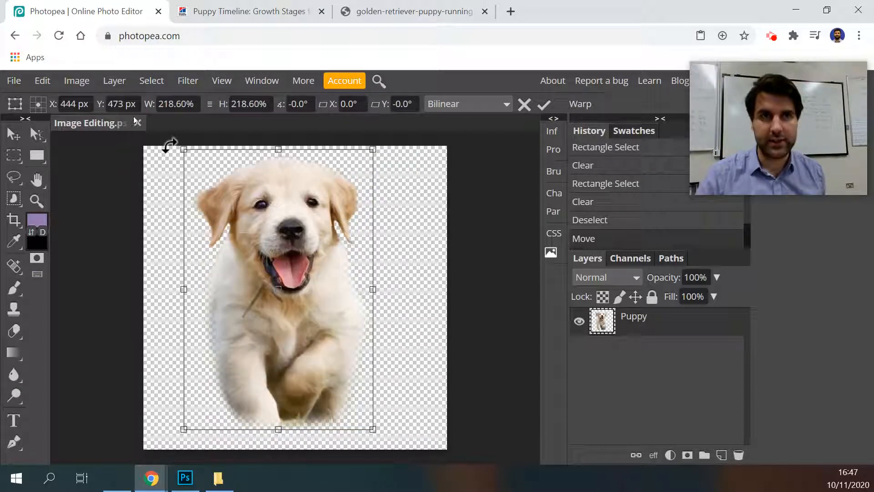
click(544, 104)
drag(251, 187, 345, 226)
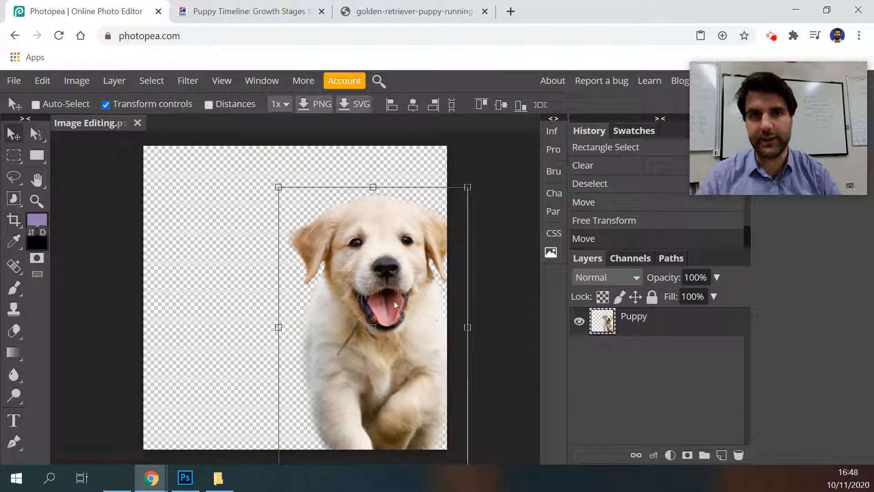